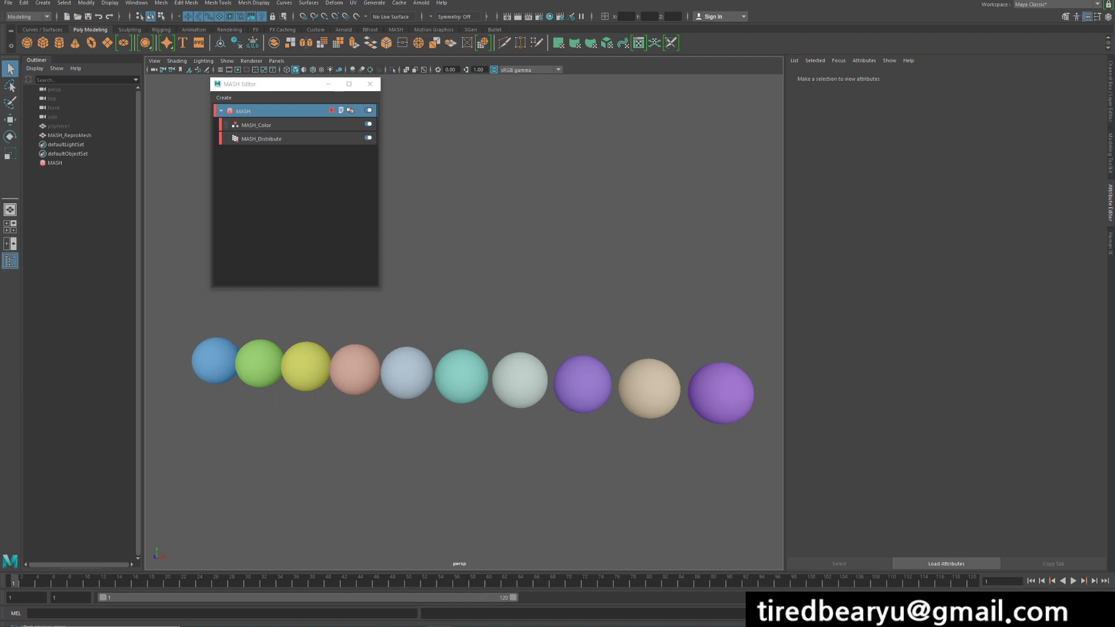
- Inspect the settings of the MASH_Color node and the lambert1 material on the MASH spheres
drag(267, 85, 223, 85)
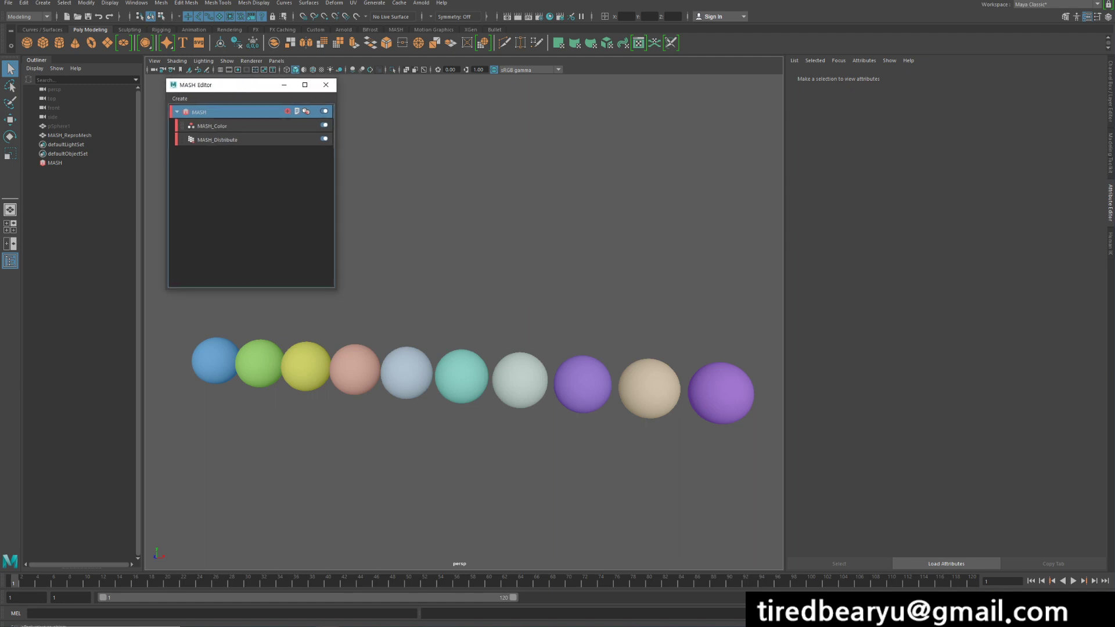
click(212, 126)
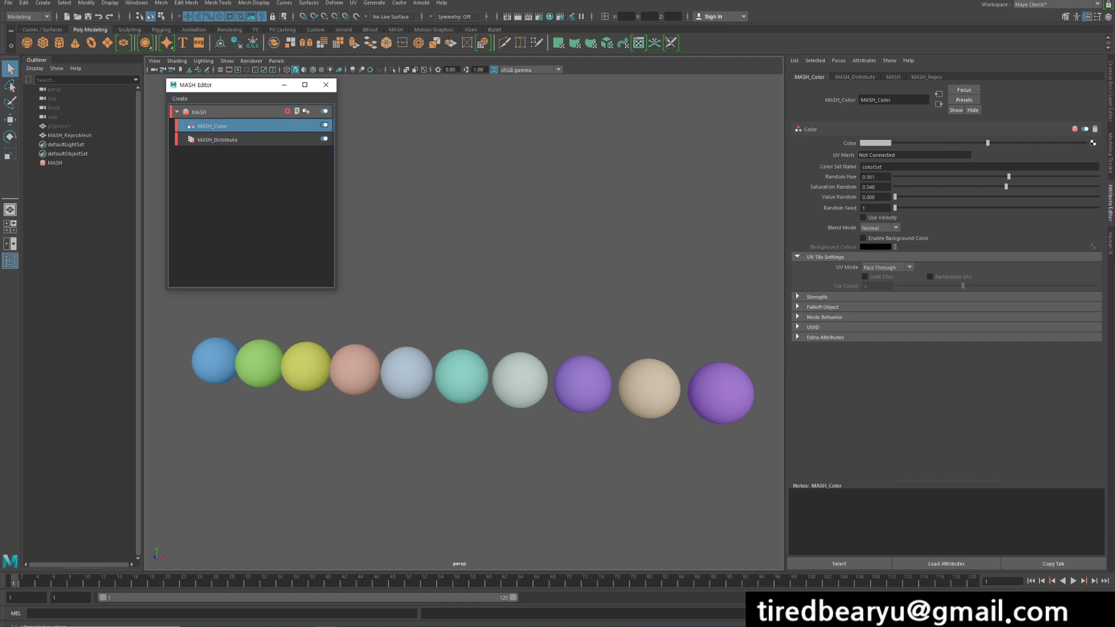
drag(733, 337, 717, 392)
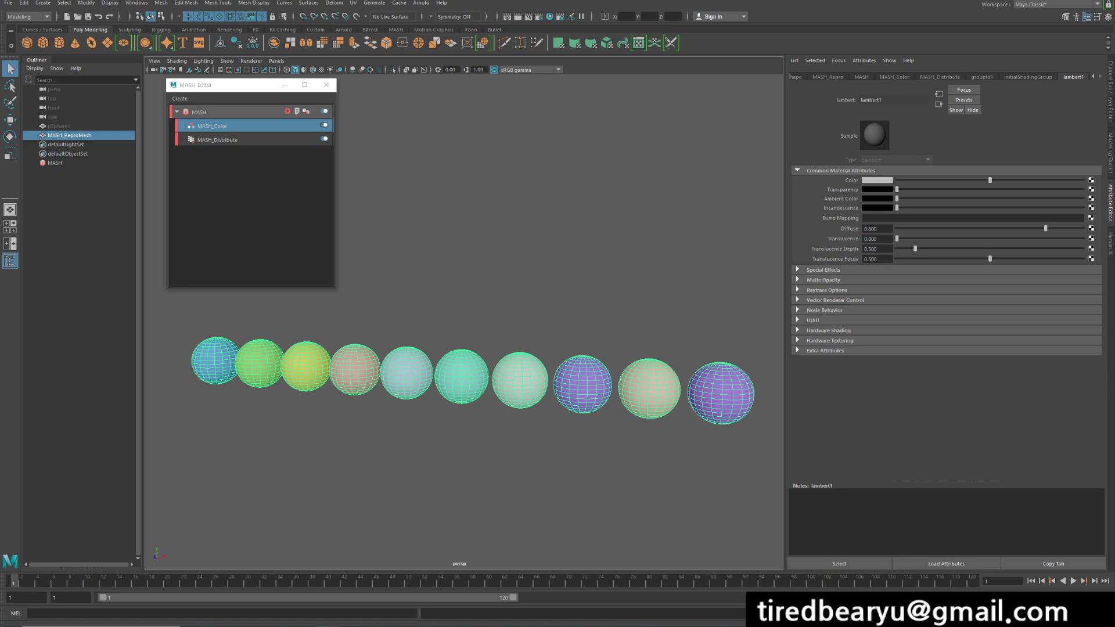
click(604, 284)
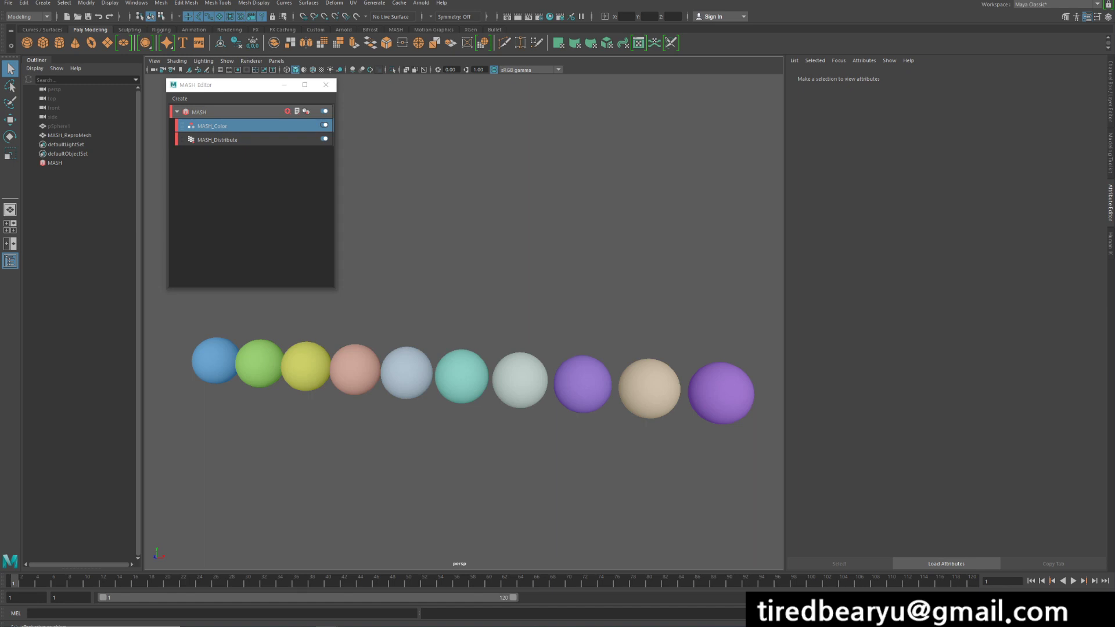
- Render the perspective view with the Arnold Renderer, and again with Maya Software
click(518, 16)
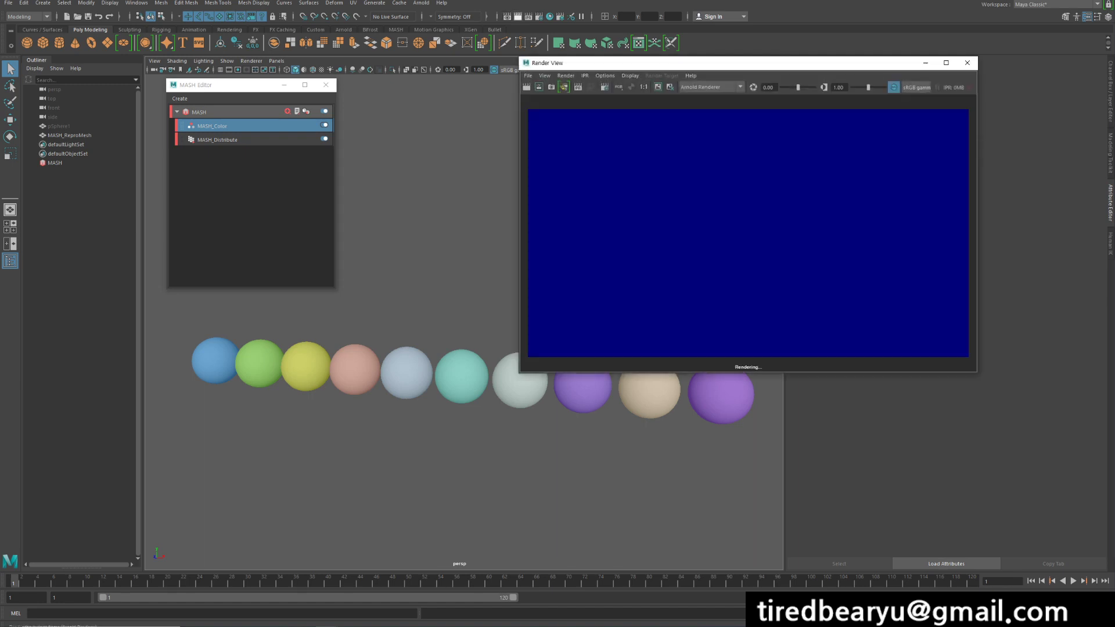
click(710, 87)
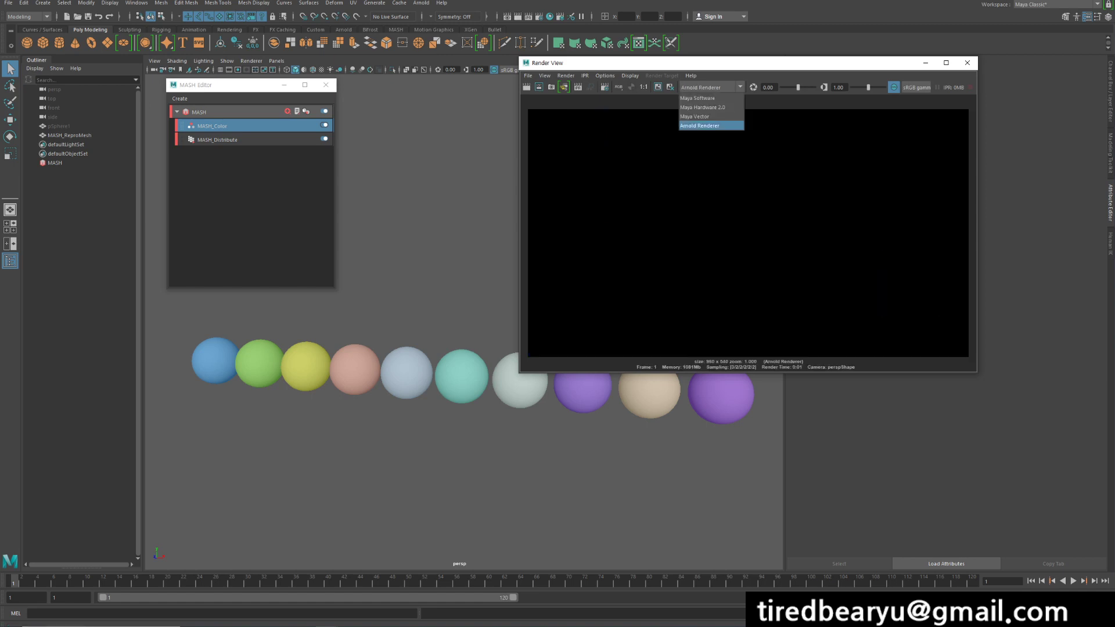
click(698, 98)
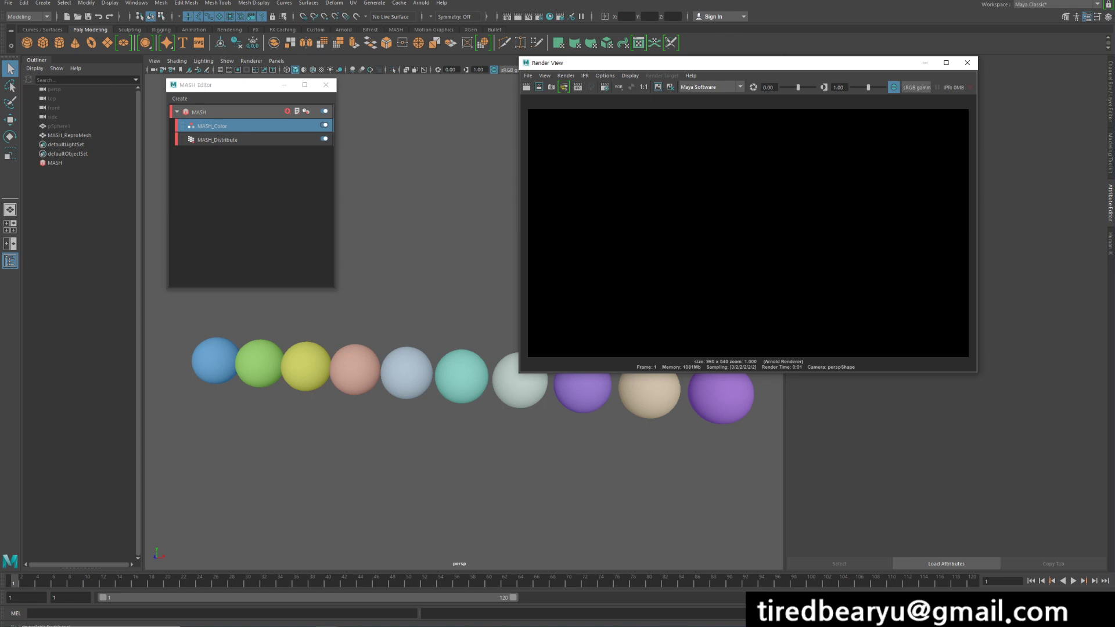
click(526, 87)
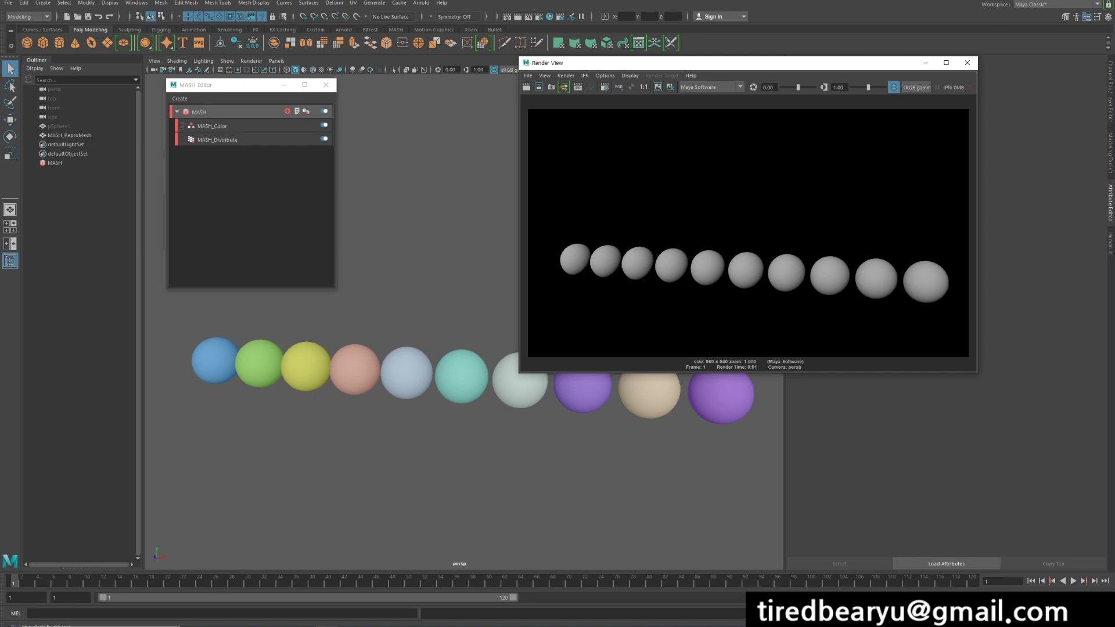
- Render the view with Maya Hardware 2.0 and close the Render View
click(709, 87)
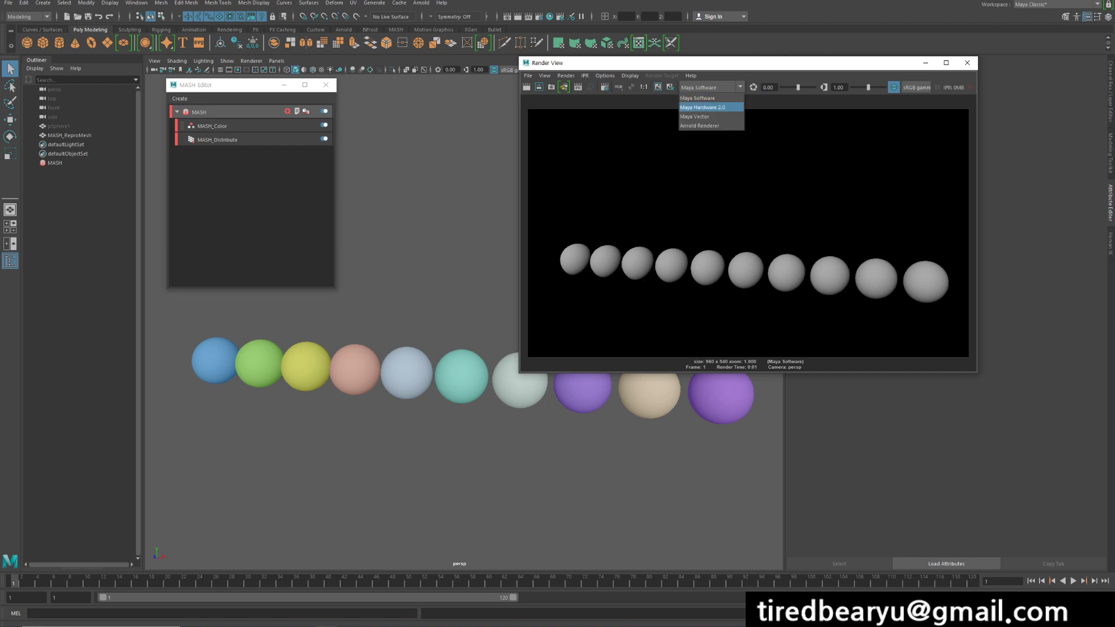
click(703, 108)
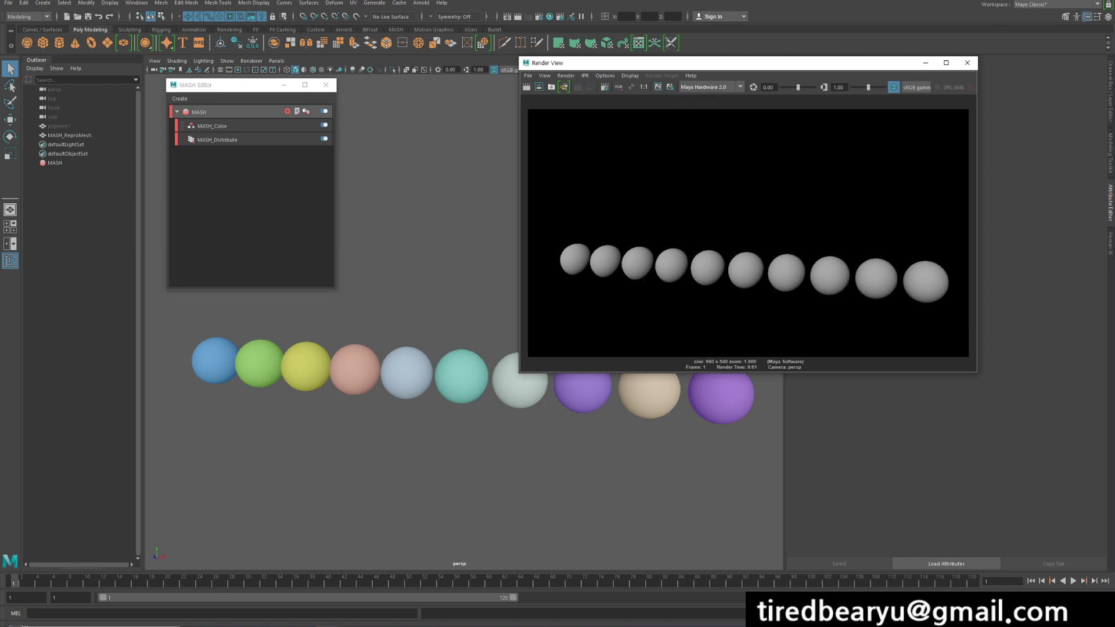
click(526, 88)
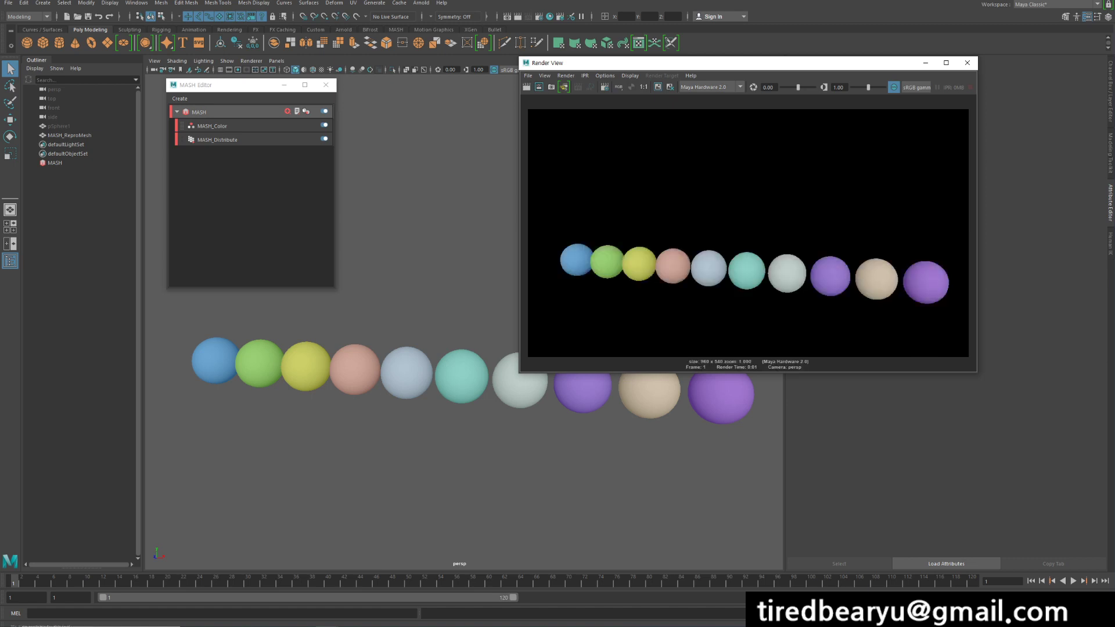
click(967, 62)
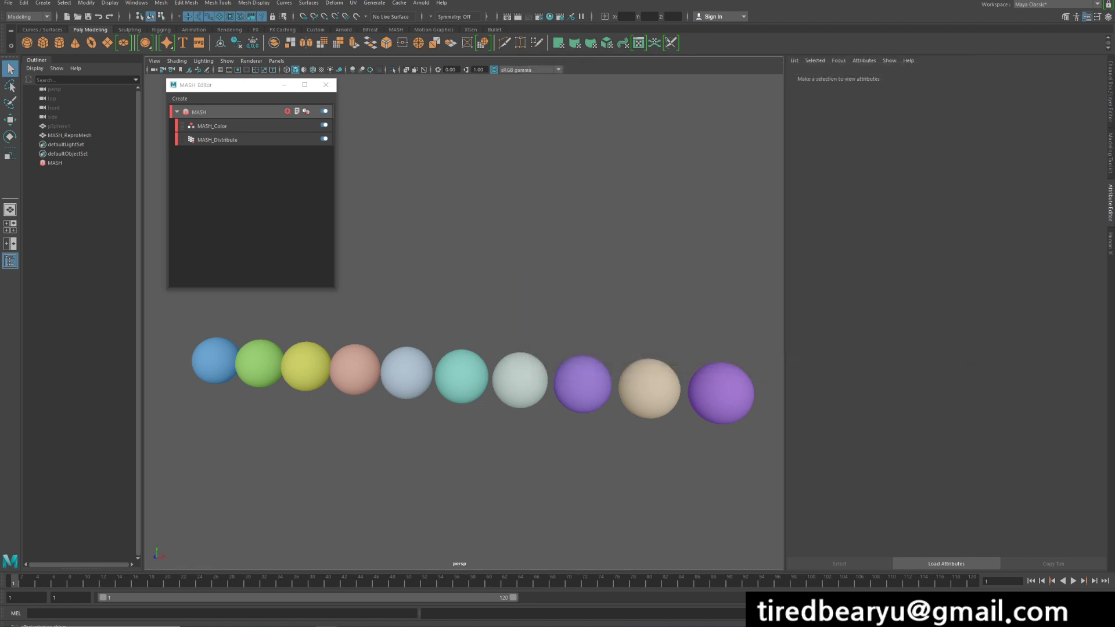
- Create a polygon sphere and move it in front of the row of MASH spheres
click(649, 388)
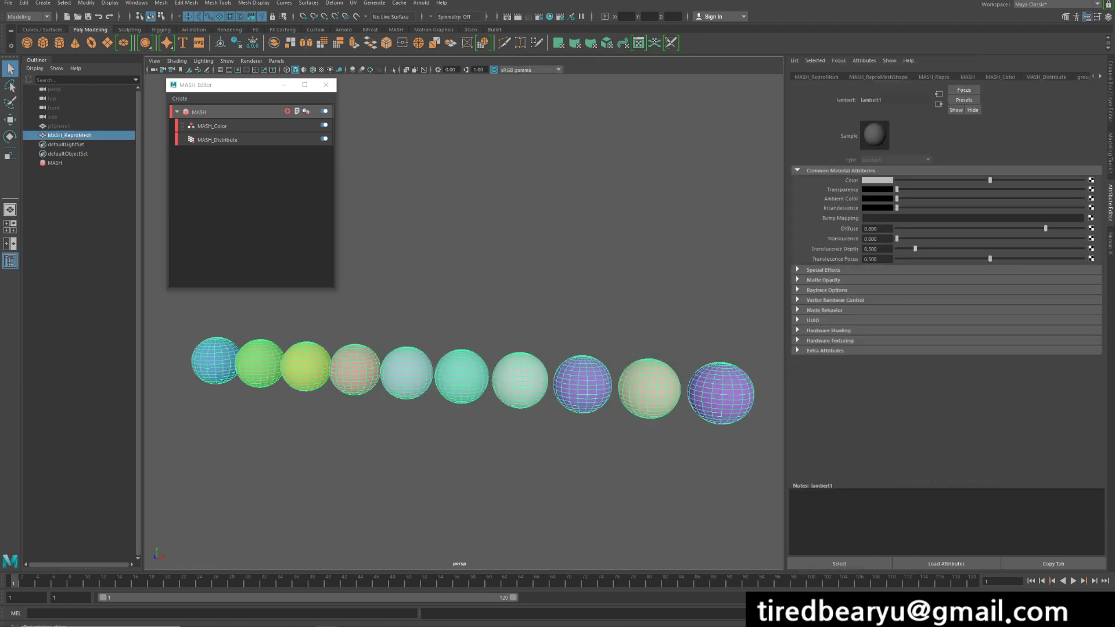
click(627, 290)
click(649, 388)
click(26, 43)
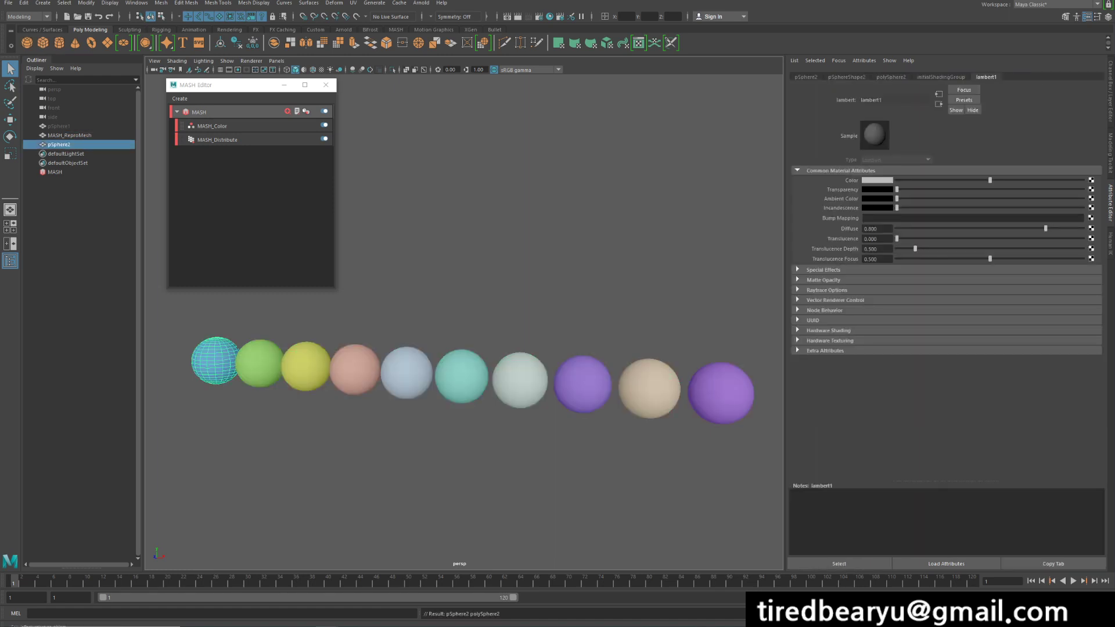
key(w)
drag(254, 363, 364, 443)
click(325, 480)
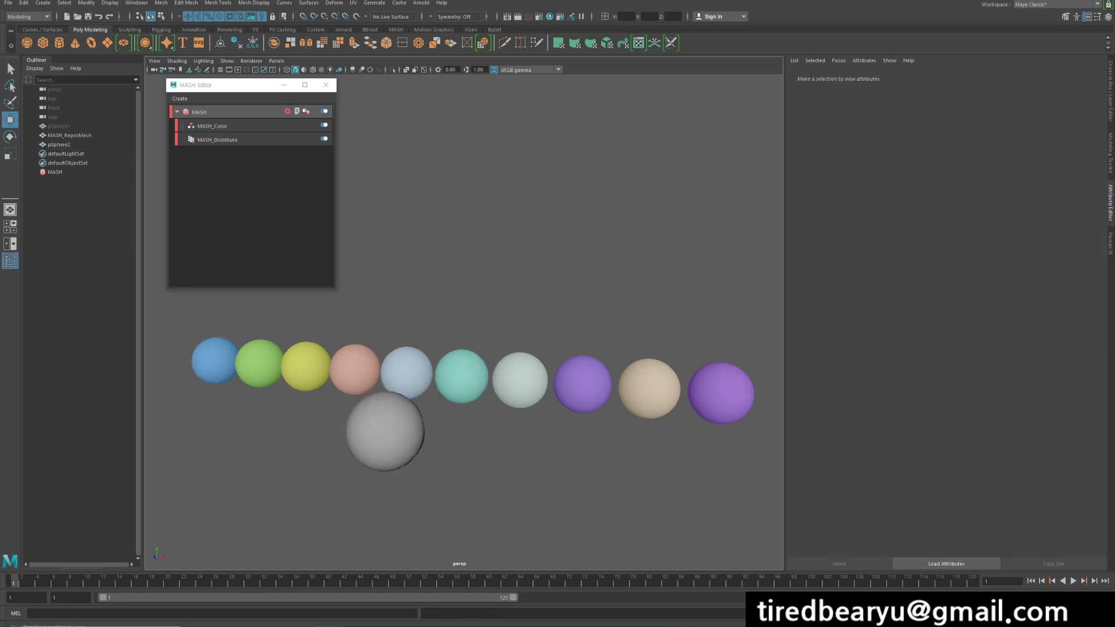
alt+drag(444, 416, 465, 452)
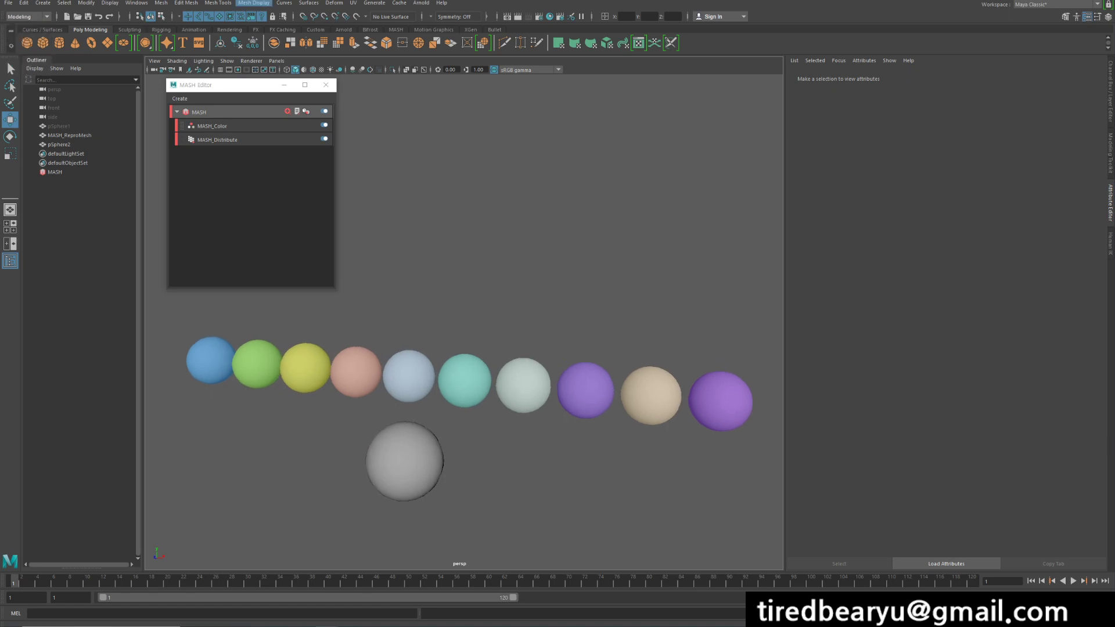
- Apply a pure red vertex color to the new gray sphere, using the Replace color operation on all channels
click(254, 3)
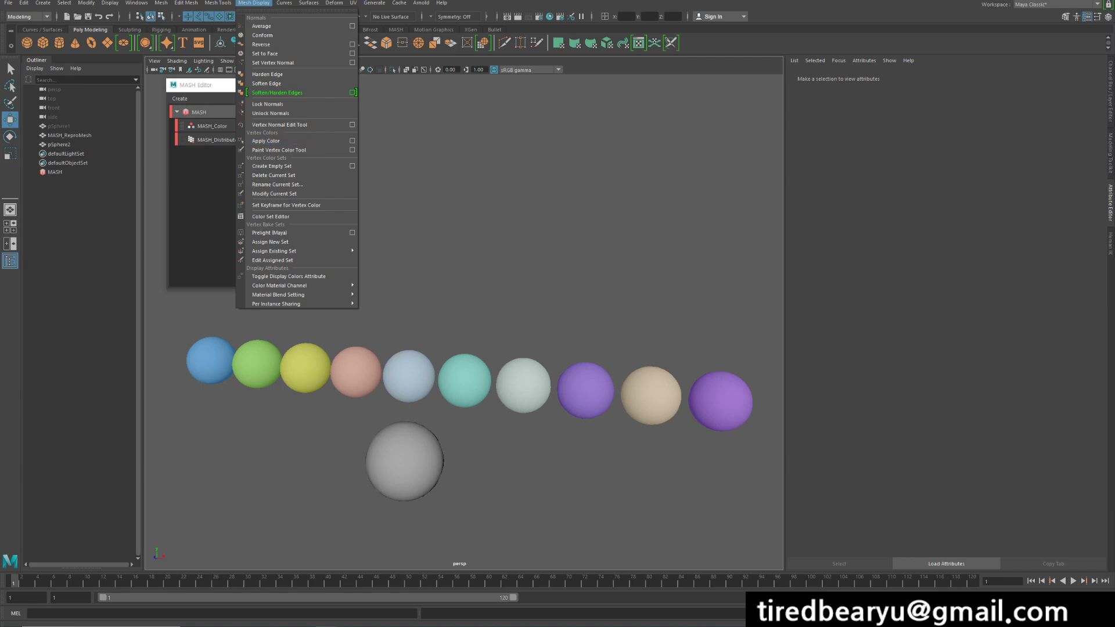
click(352, 141)
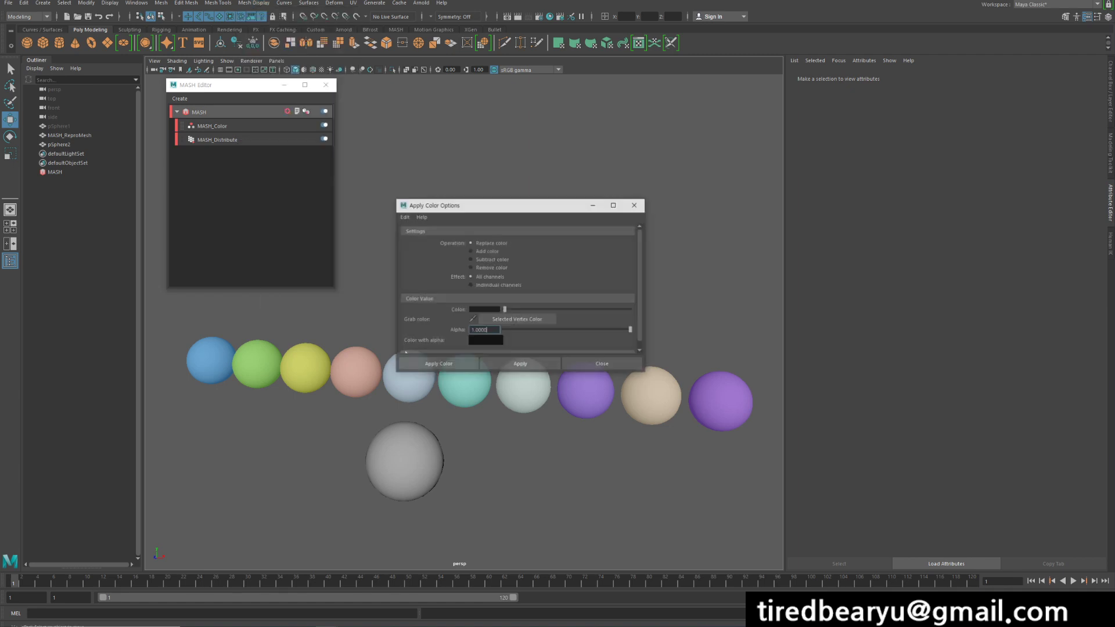
drag(504, 205, 560, 101)
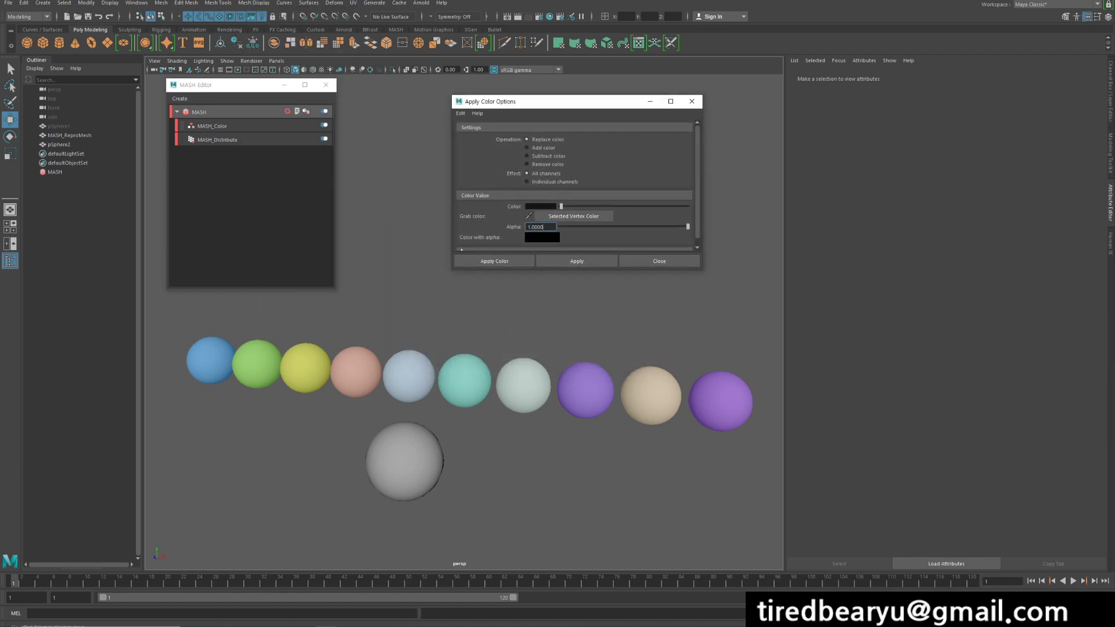
click(540, 207)
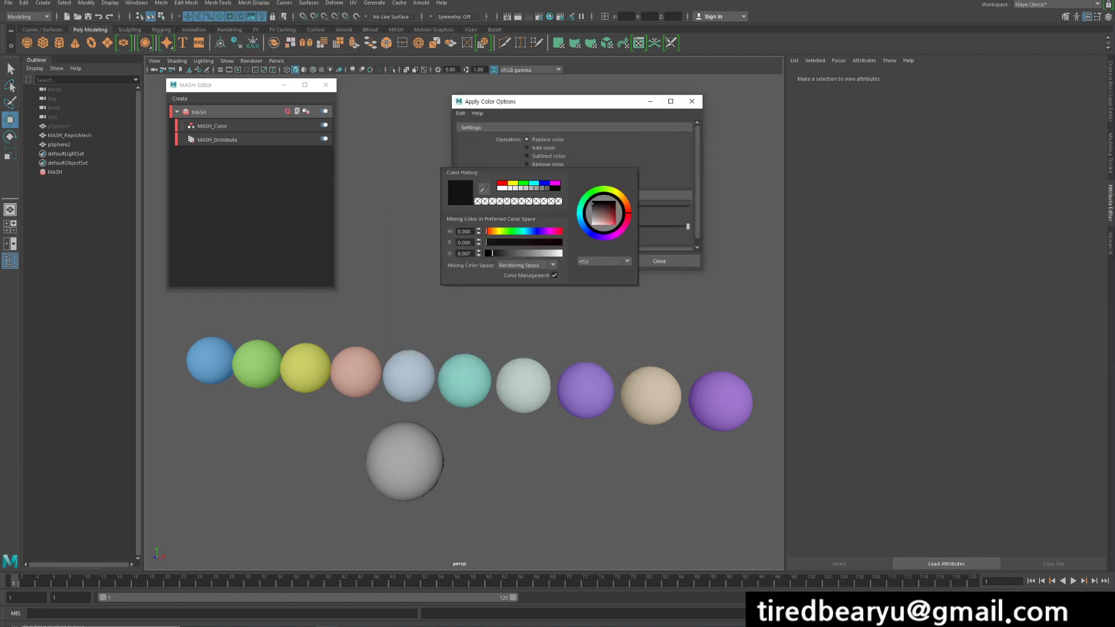
click(502, 183)
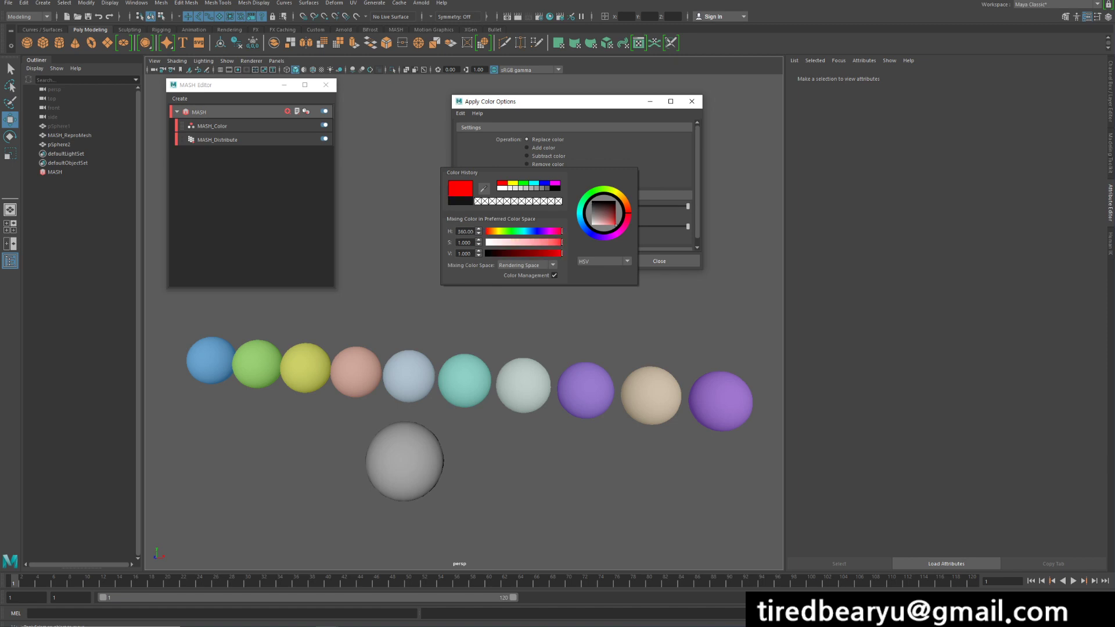
click(577, 261)
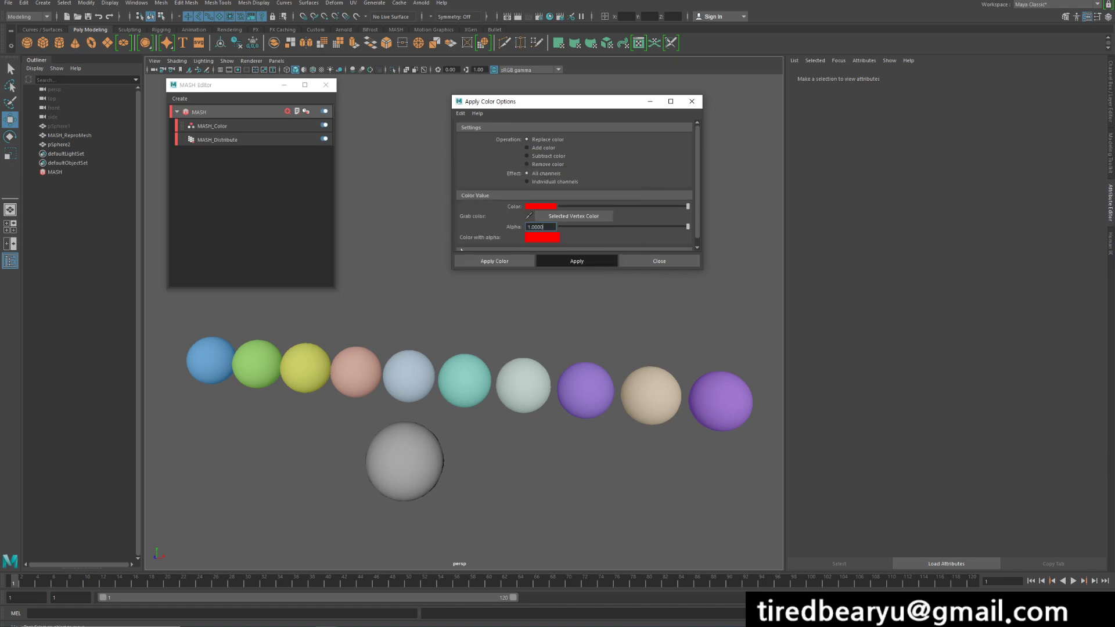
click(405, 462)
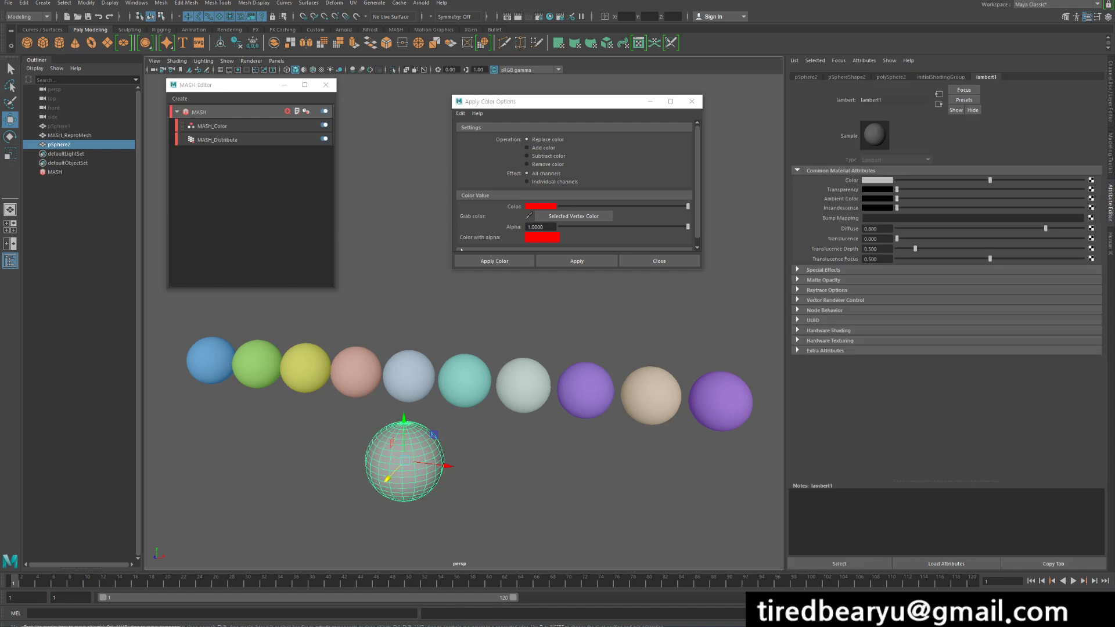
click(577, 260)
click(659, 261)
click(660, 261)
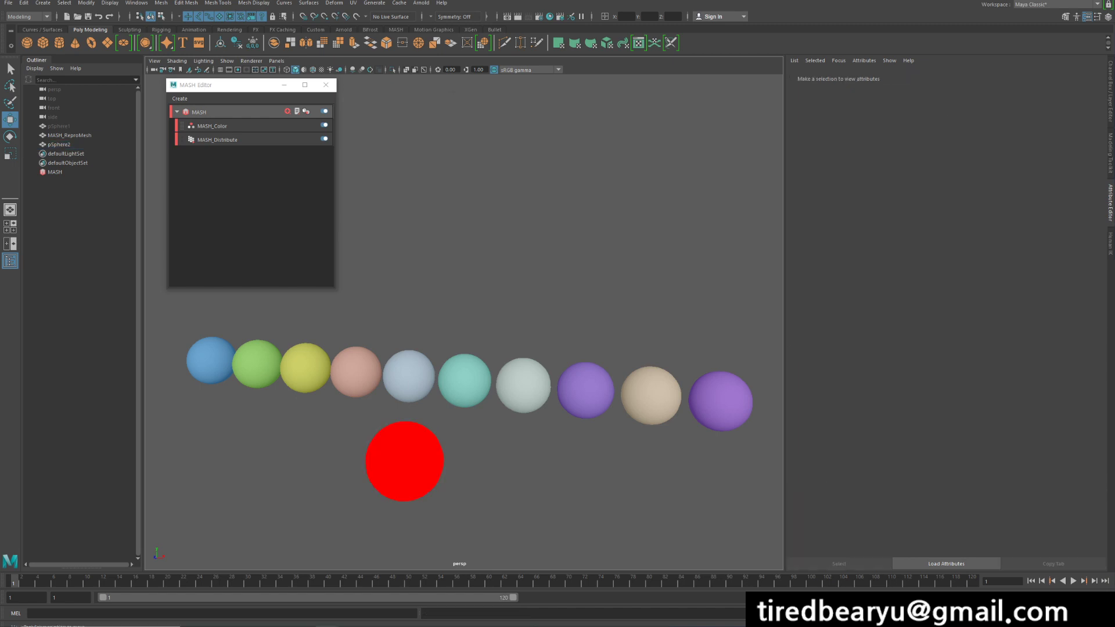
- Render the scene with Maya Hardware 2.0 and with Maya Software, and close the Render View
click(518, 16)
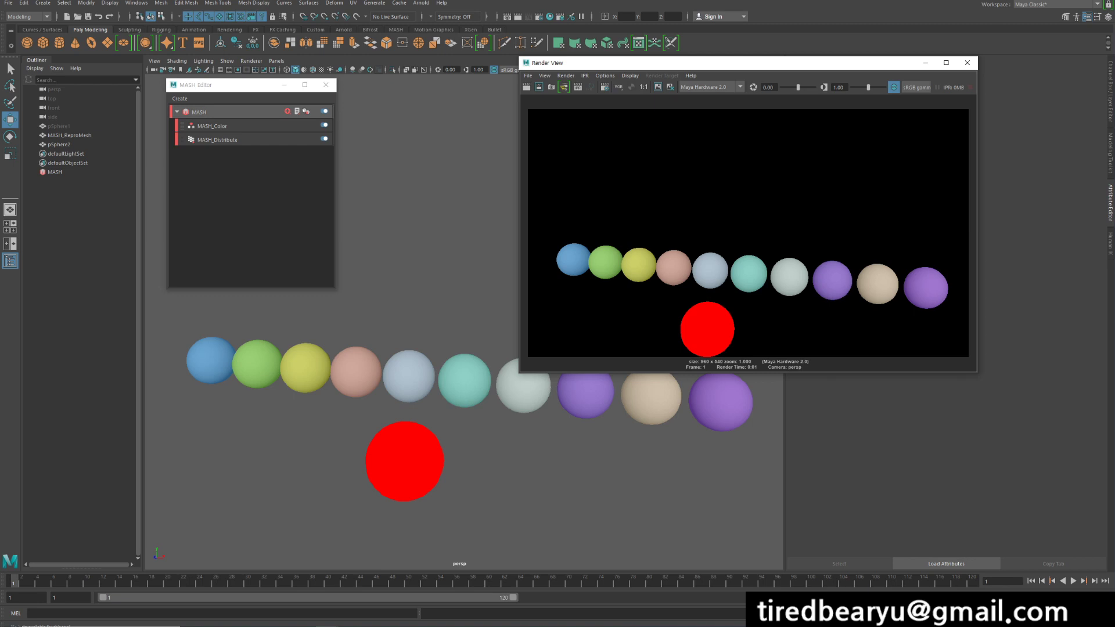
click(711, 87)
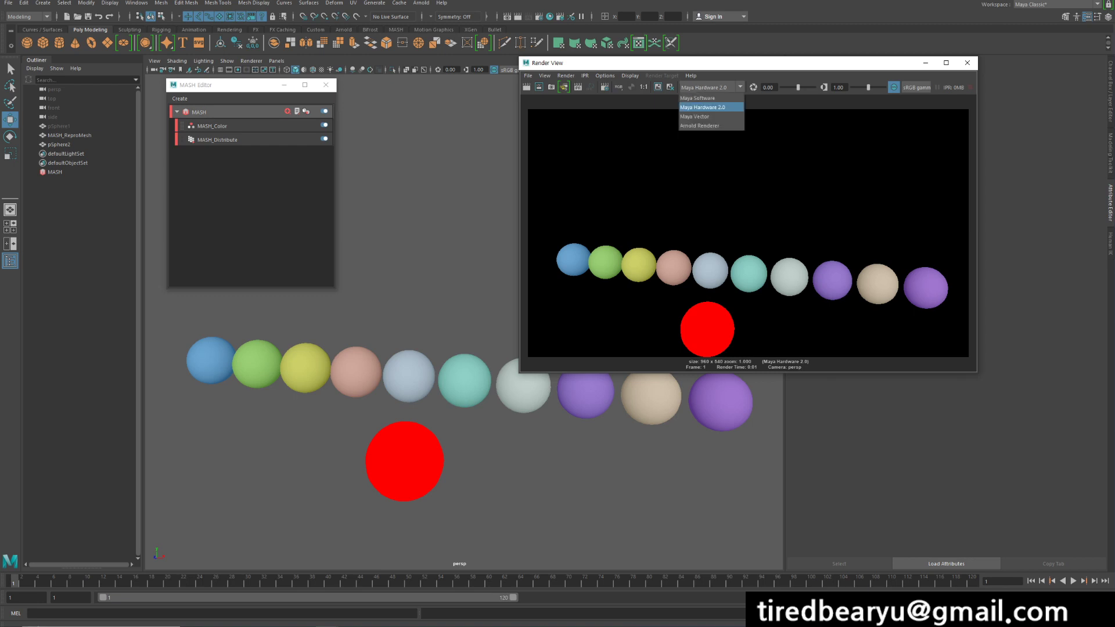
click(700, 98)
click(526, 86)
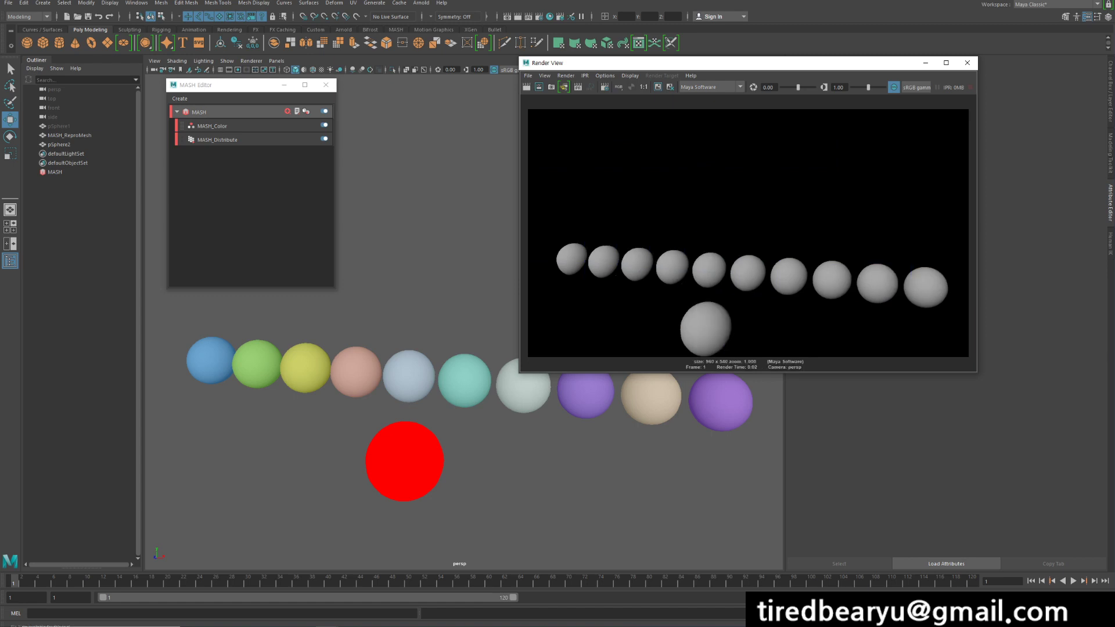
click(967, 63)
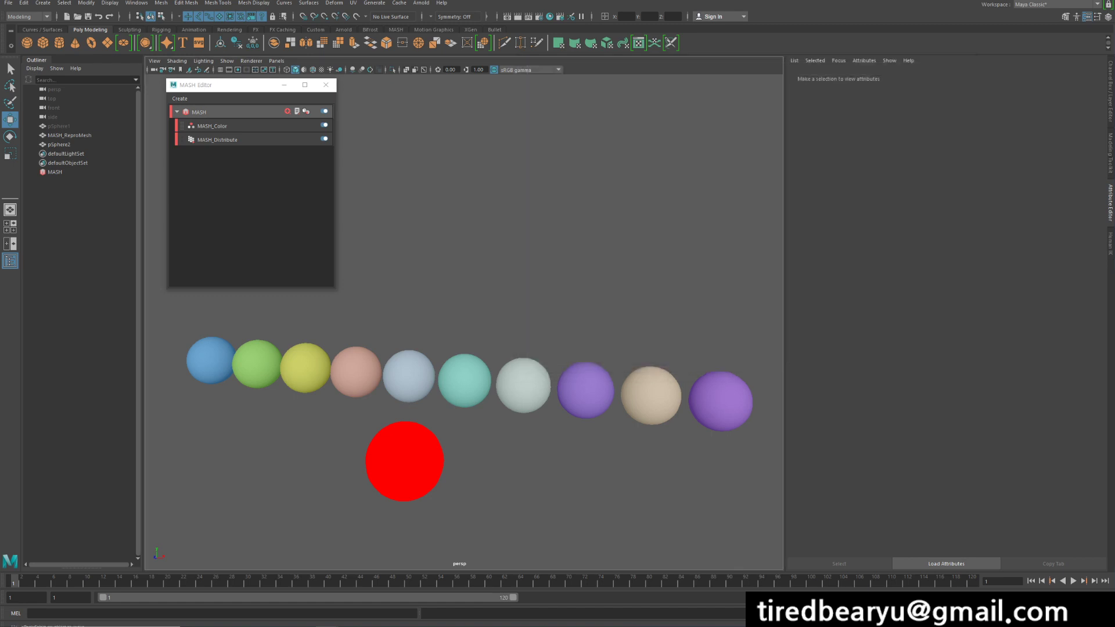
- Delete the red sphere in front of the MASH row
click(405, 461)
drag(599, 368, 739, 480)
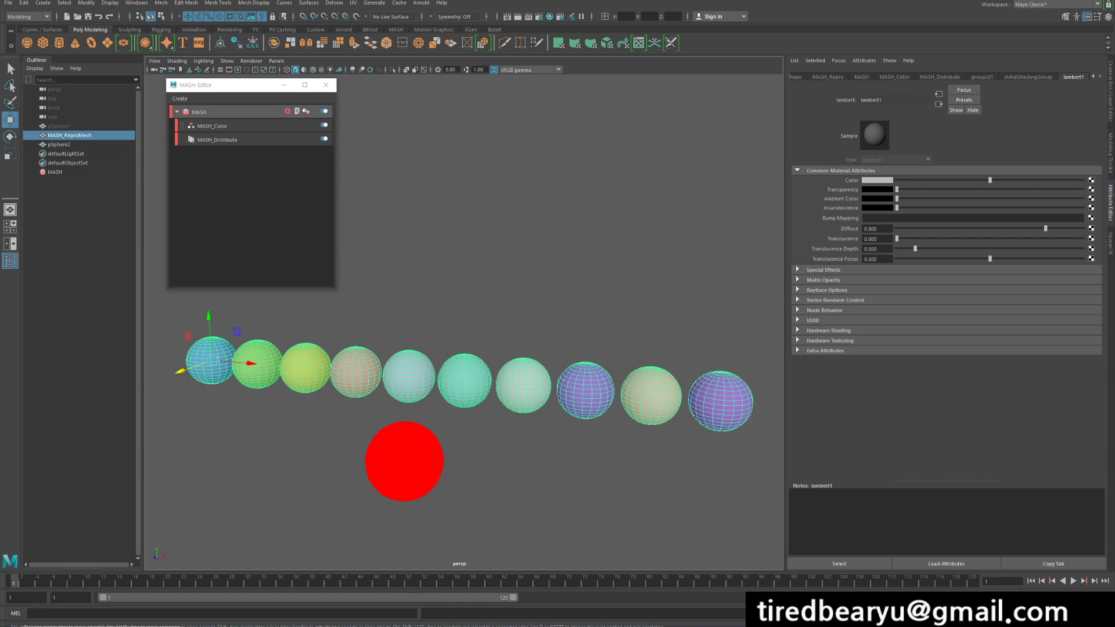
drag(507, 547, 377, 455)
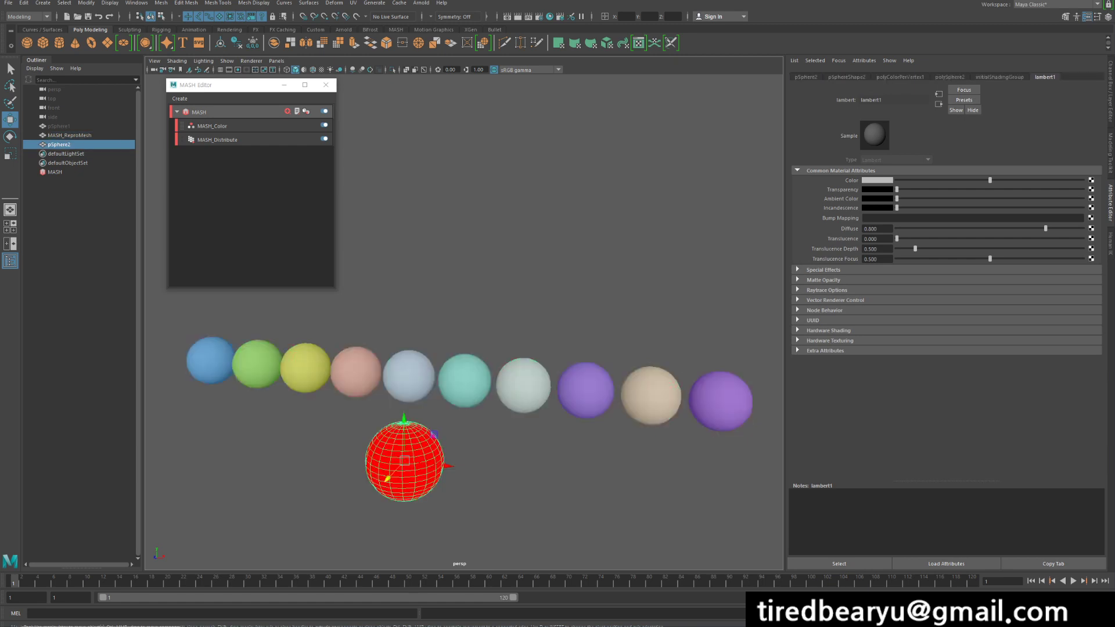
key(Delete)
click(251, 215)
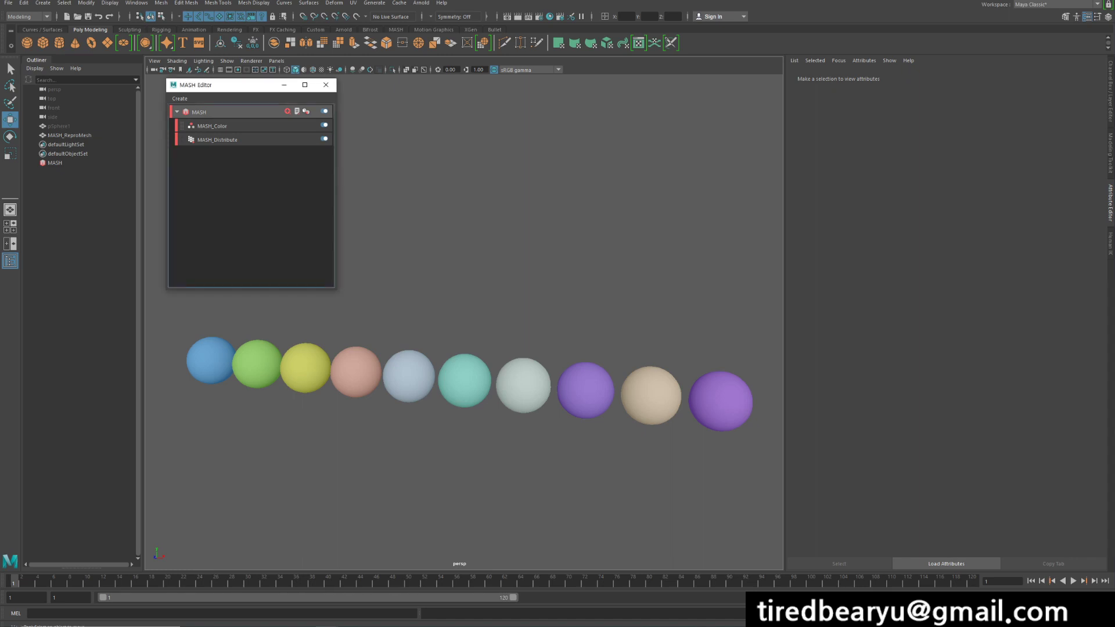
- Open the Color Set Editor for the MASH_ReproMesh object and place it beside the MASH Editor
click(69, 135)
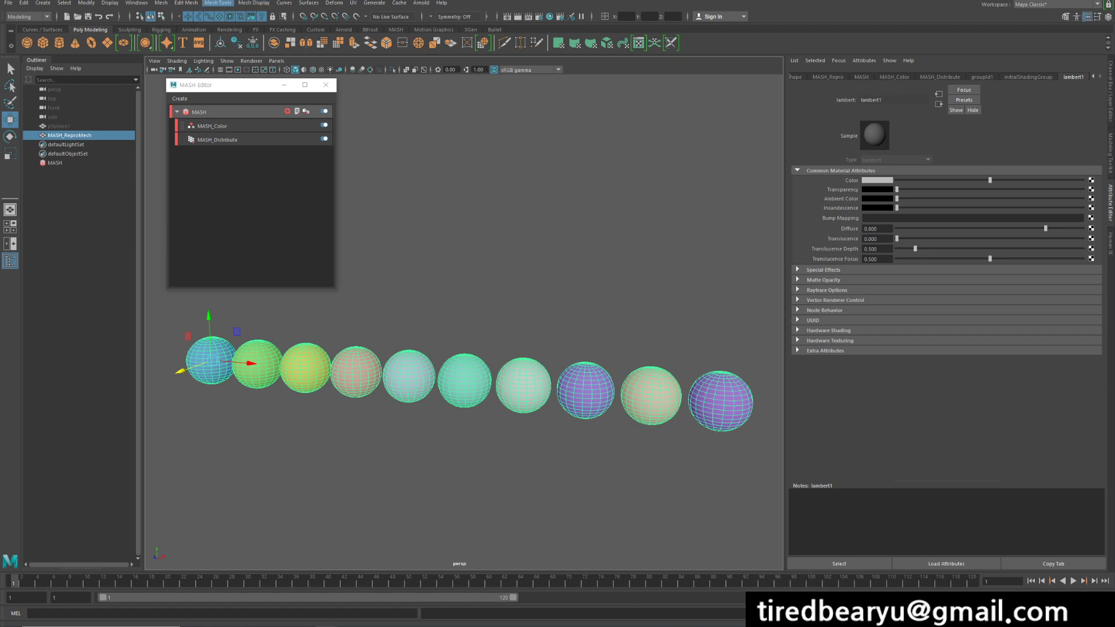
click(254, 2)
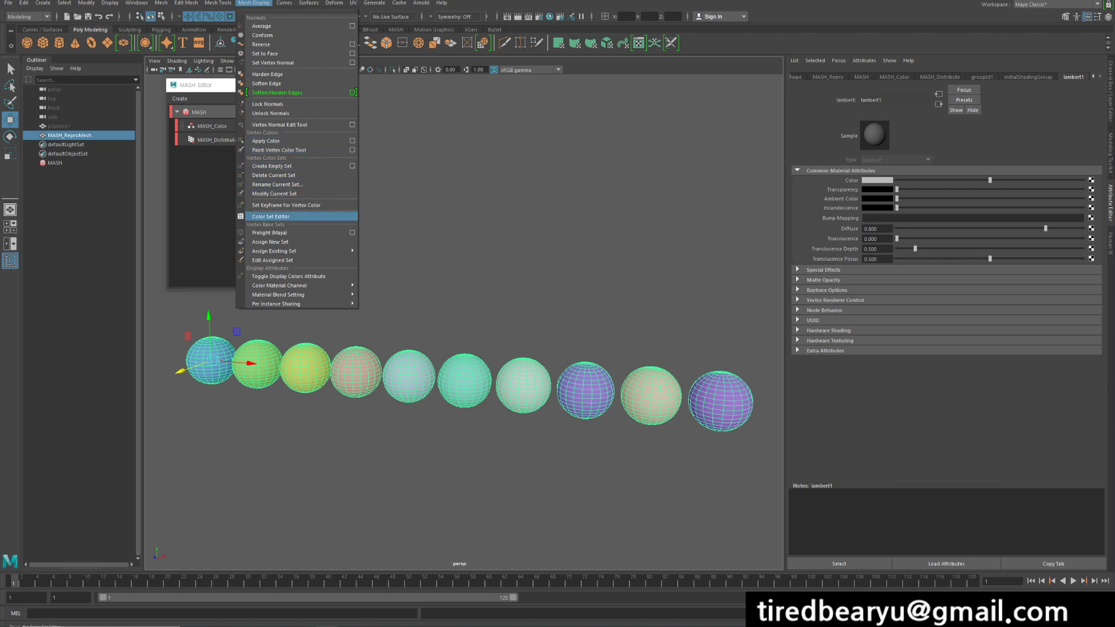
click(271, 216)
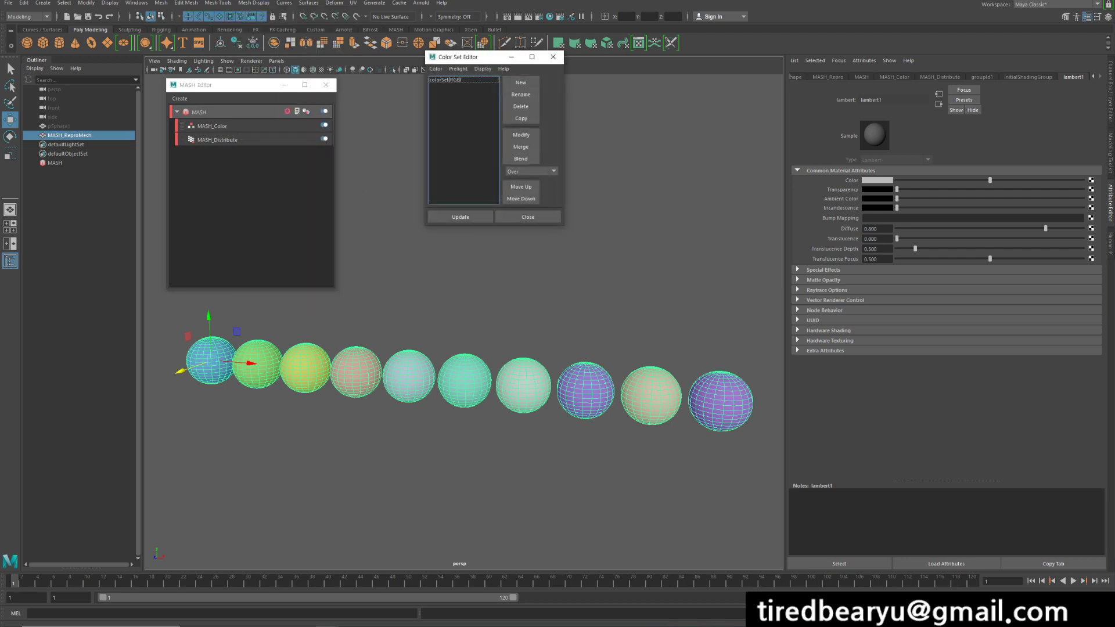
drag(459, 53, 433, 75)
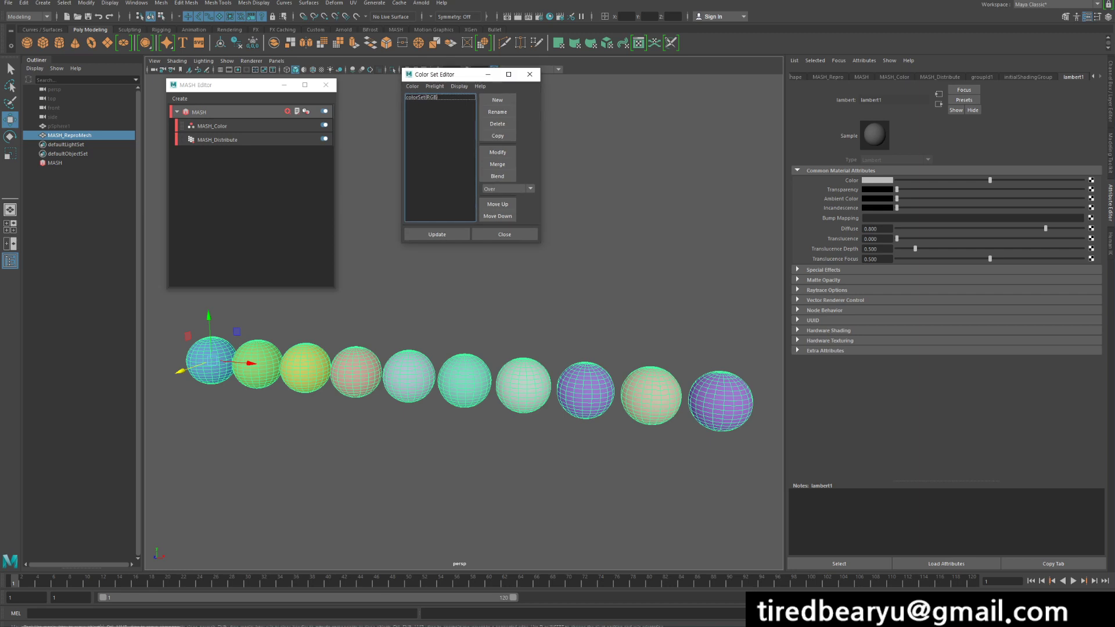
- Check which color set is listed for the MASH_ReproMesh spheres in the Color Set Editor
click(423, 98)
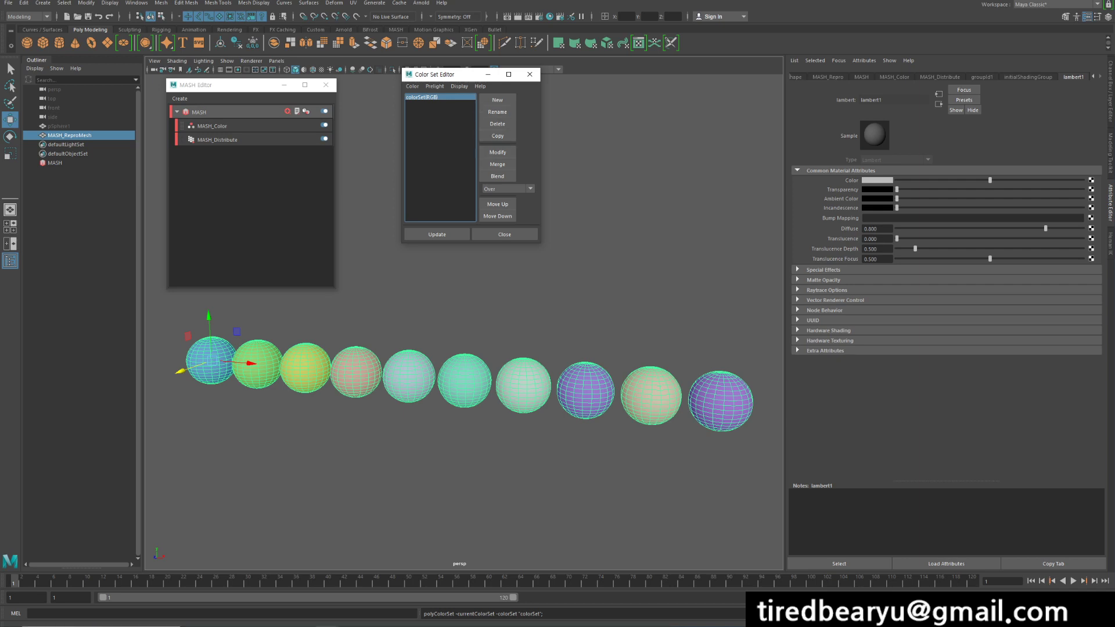
click(587, 226)
click(523, 386)
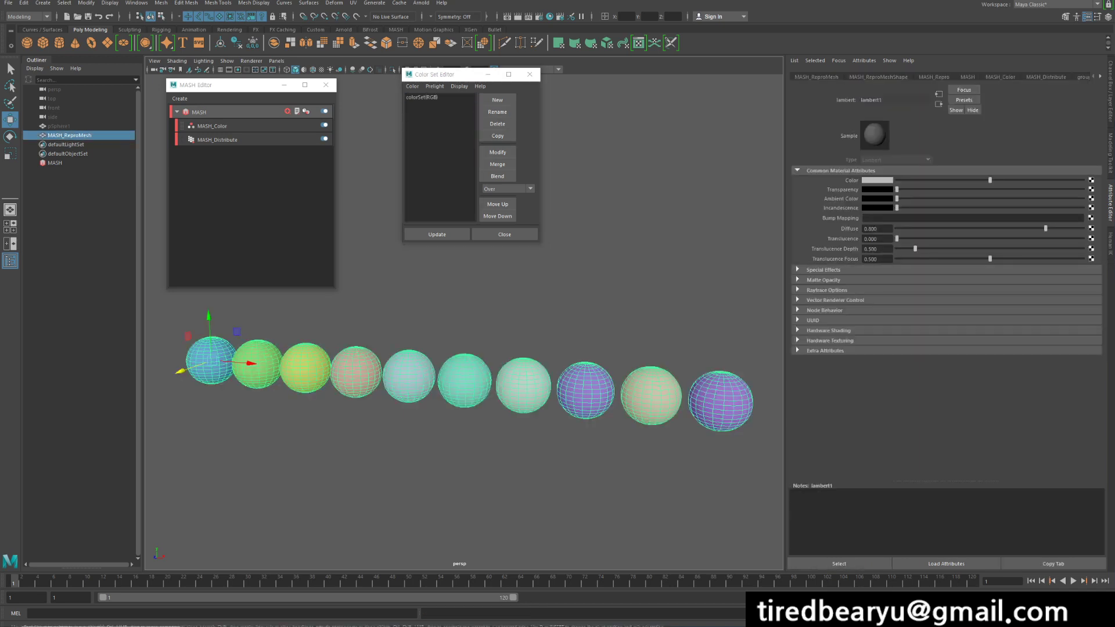
- Create a new polygon sphere and place it in front of the MASH row
click(27, 43)
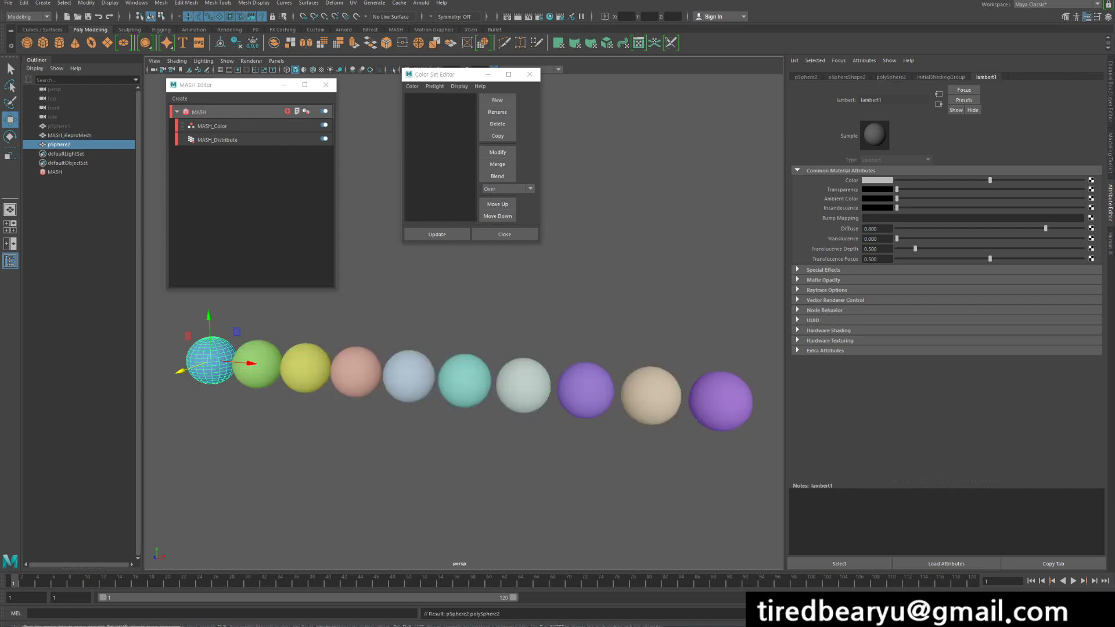
click(377, 267)
key(ctrl+z)
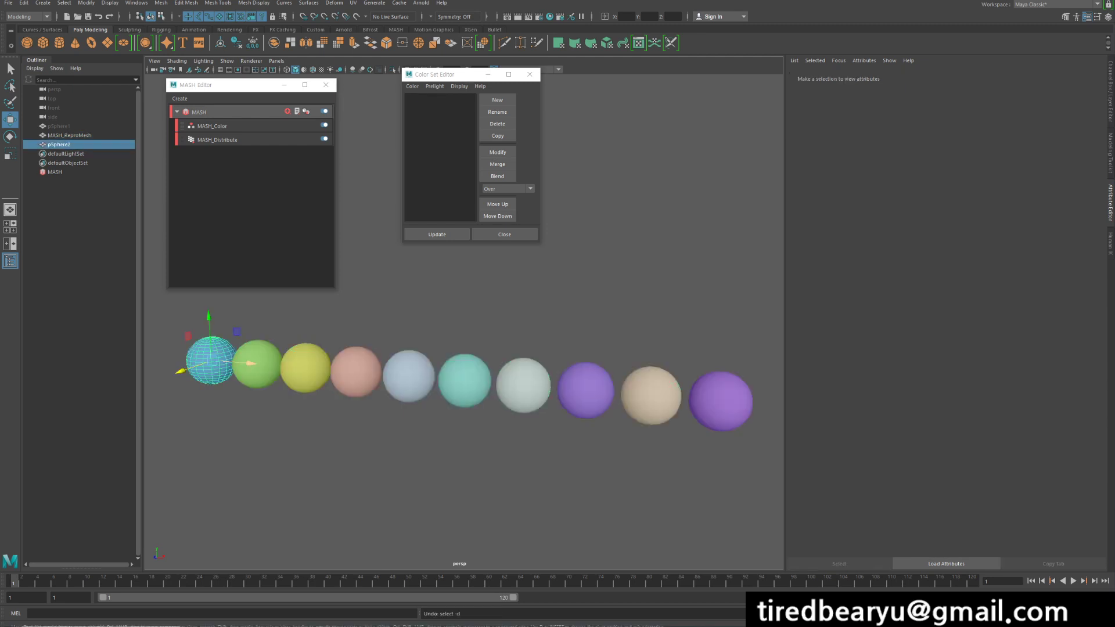
drag(155, 408, 362, 458)
key(ctrl+z)
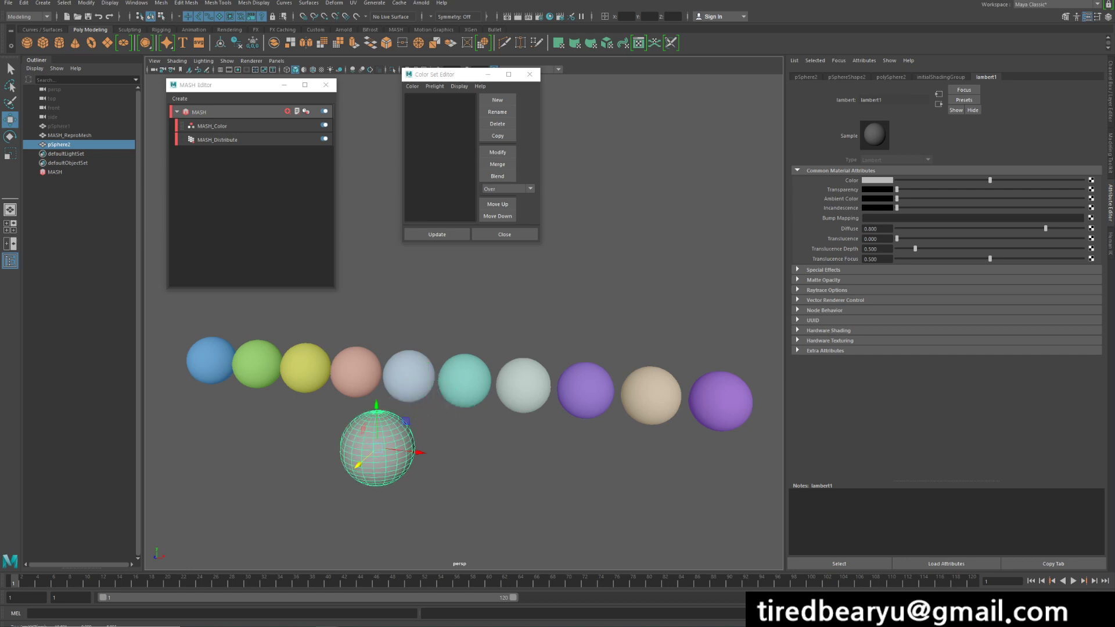
- Compare the color set lists of the MASH mesh and the plain sphere, and delete the plain sphere
click(356, 373)
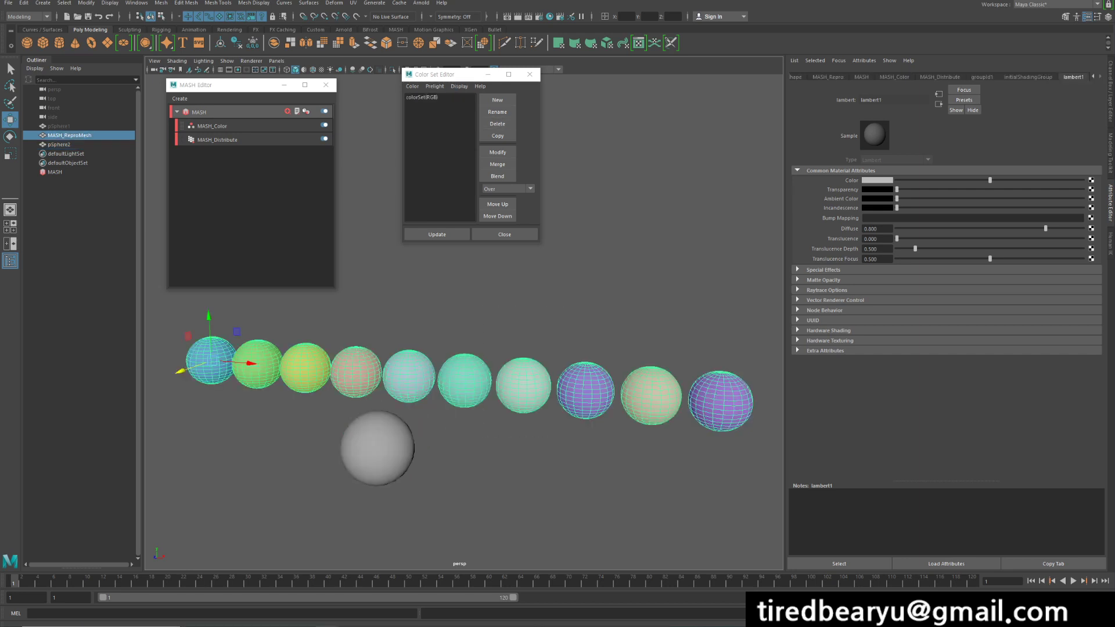
click(377, 449)
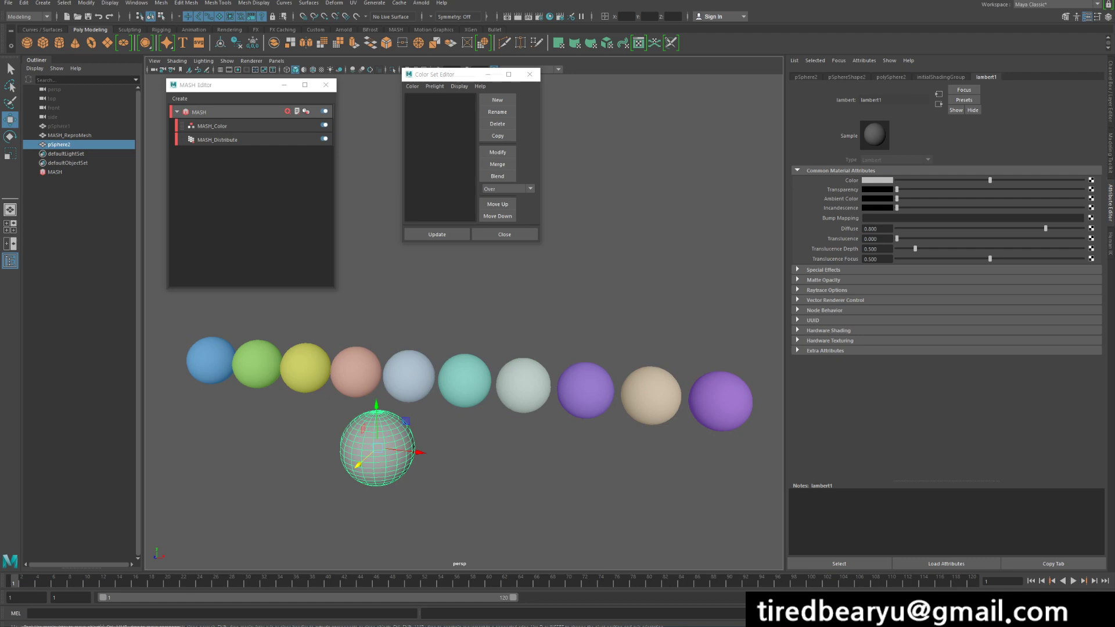
key(Delete)
- Look up the Color Set Name in the MASH_Color node of the sphere network, and close the Color Set Editor
click(356, 373)
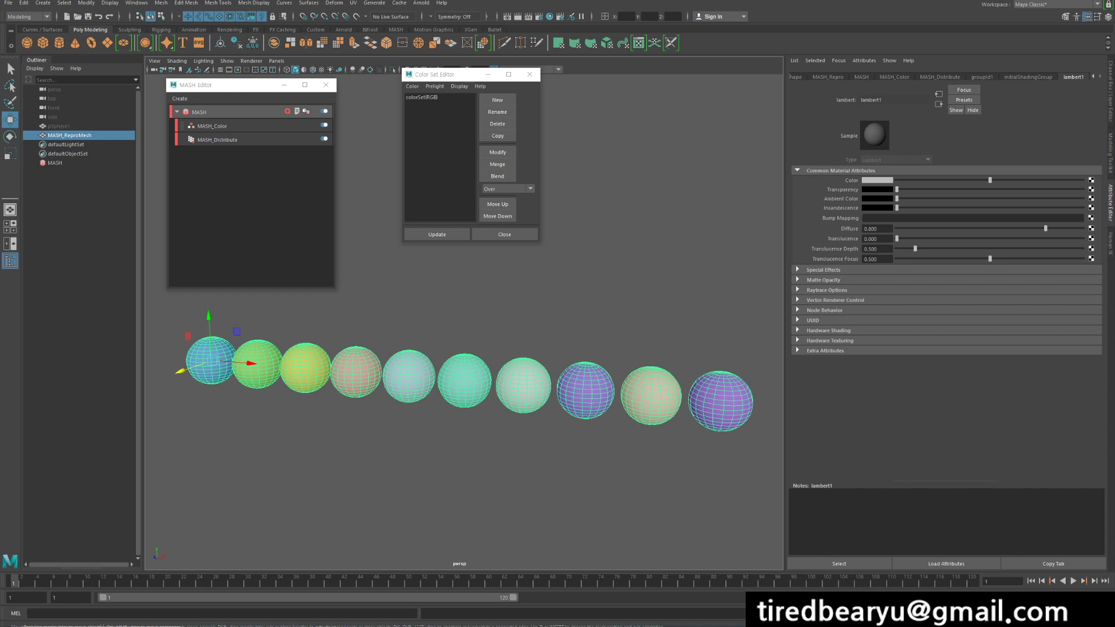
click(212, 126)
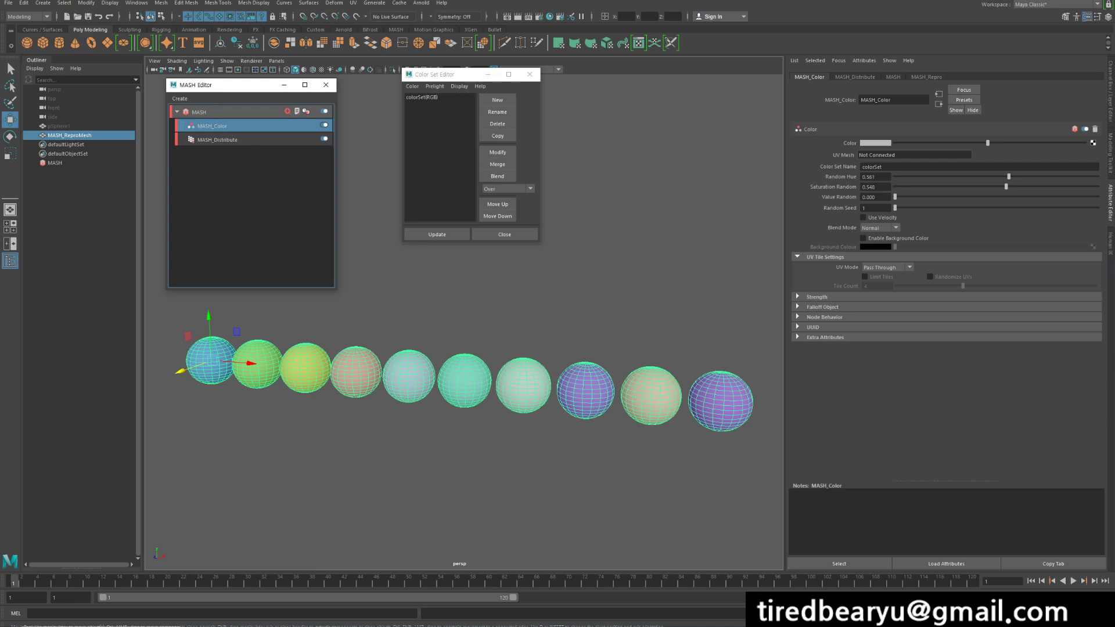
click(885, 167)
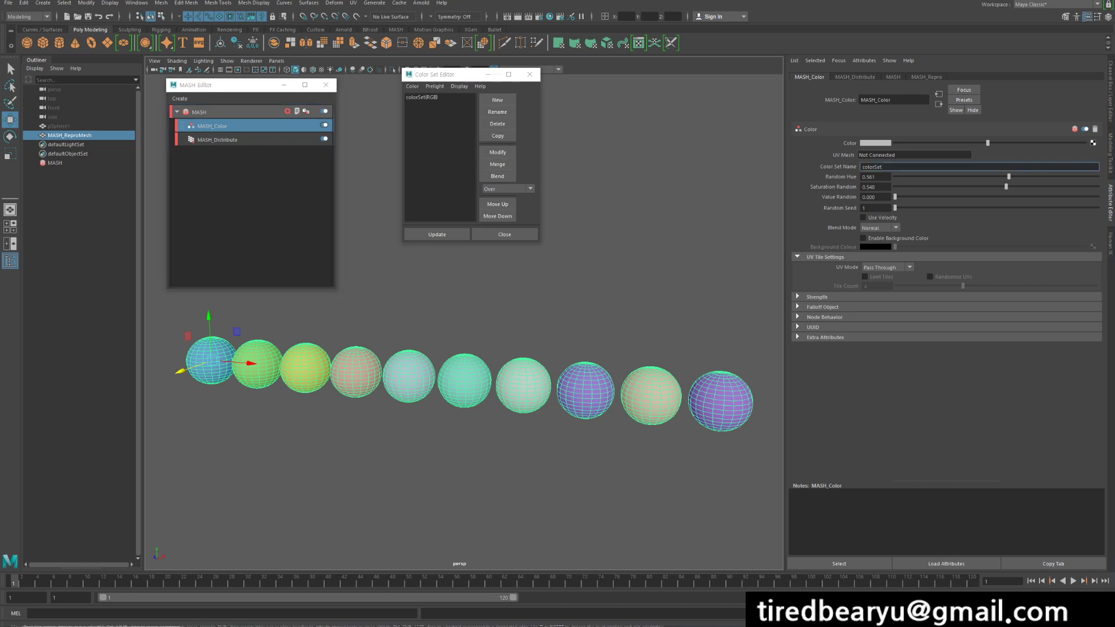
key(ctrl+a)
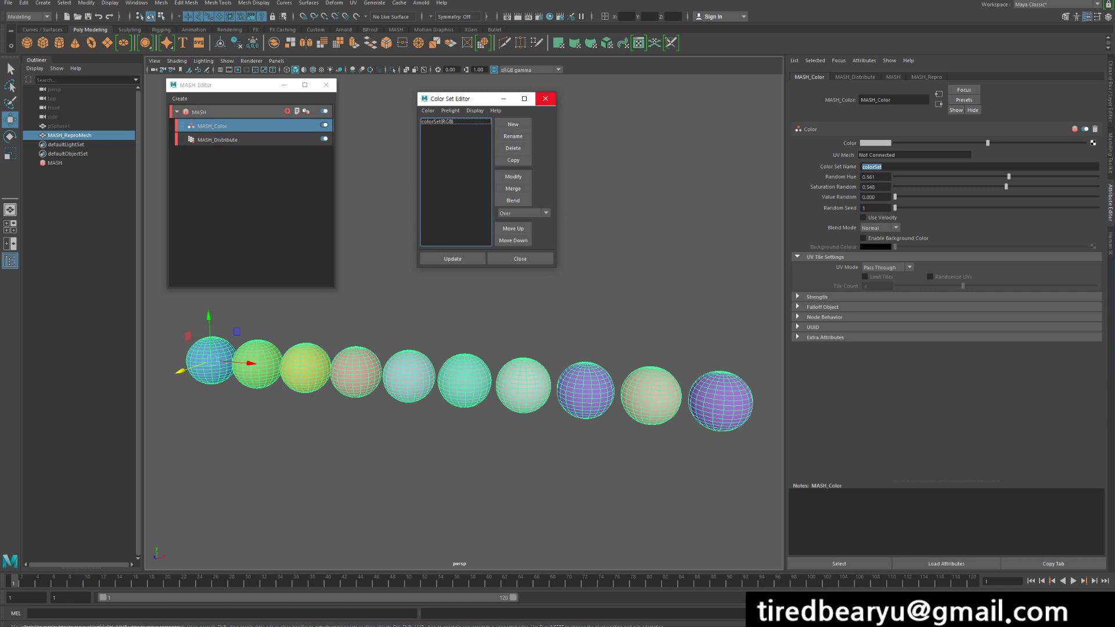
click(545, 98)
click(540, 221)
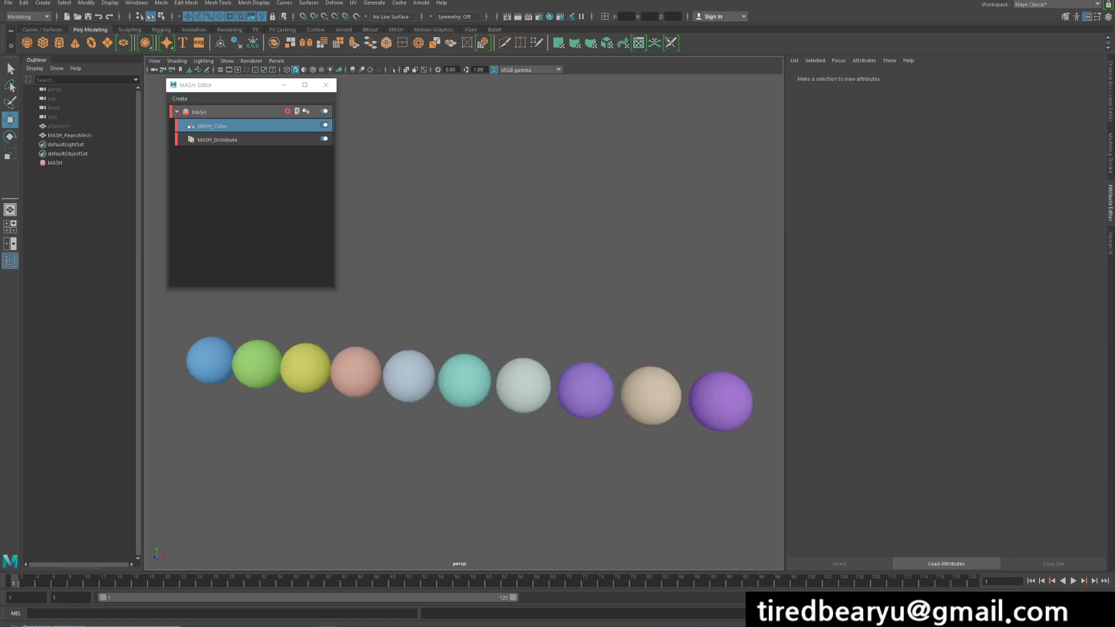
- Render the MASH row with the Arnold Renderer and close the Render View
alt+drag(540, 232, 566, 232)
alt+middle_drag(566, 232, 584, 226)
scroll(583, 226, down, 2)
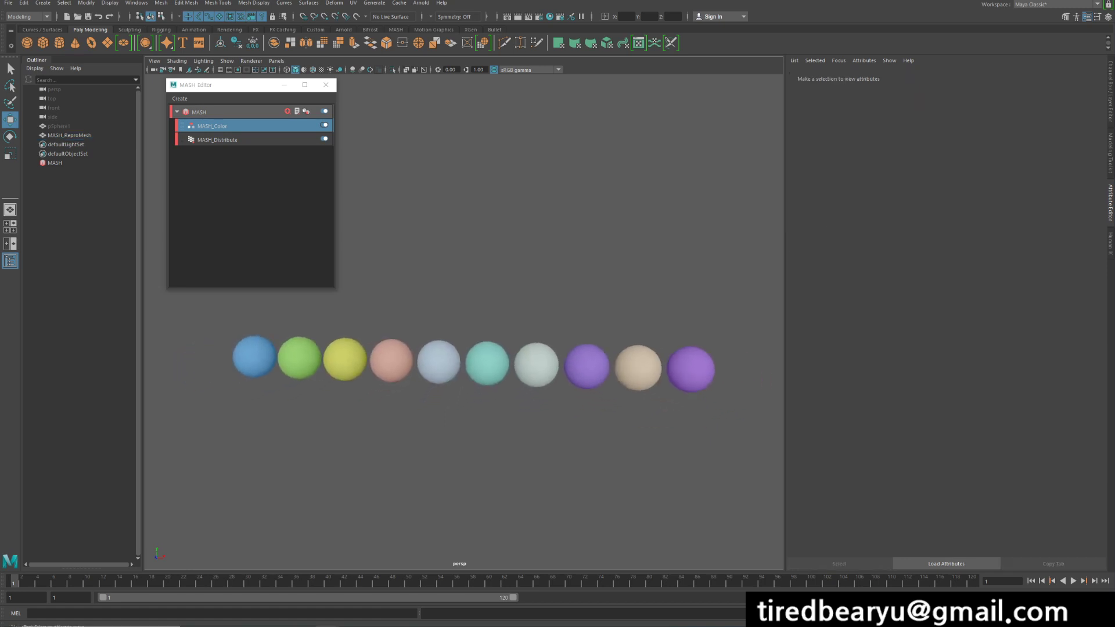
click(518, 16)
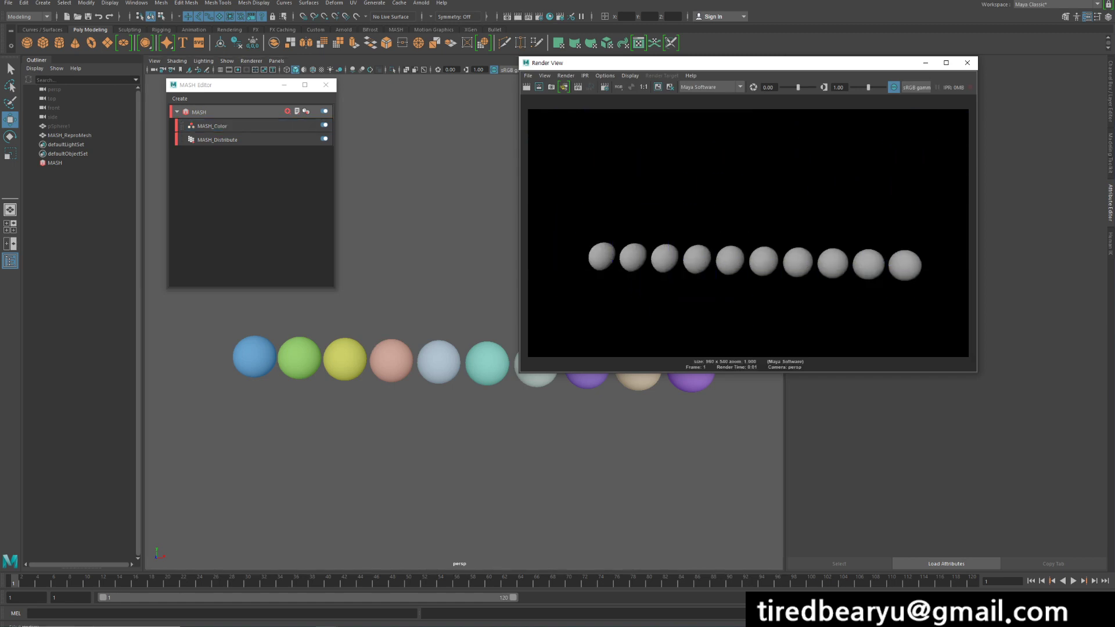
click(711, 87)
click(703, 126)
click(526, 86)
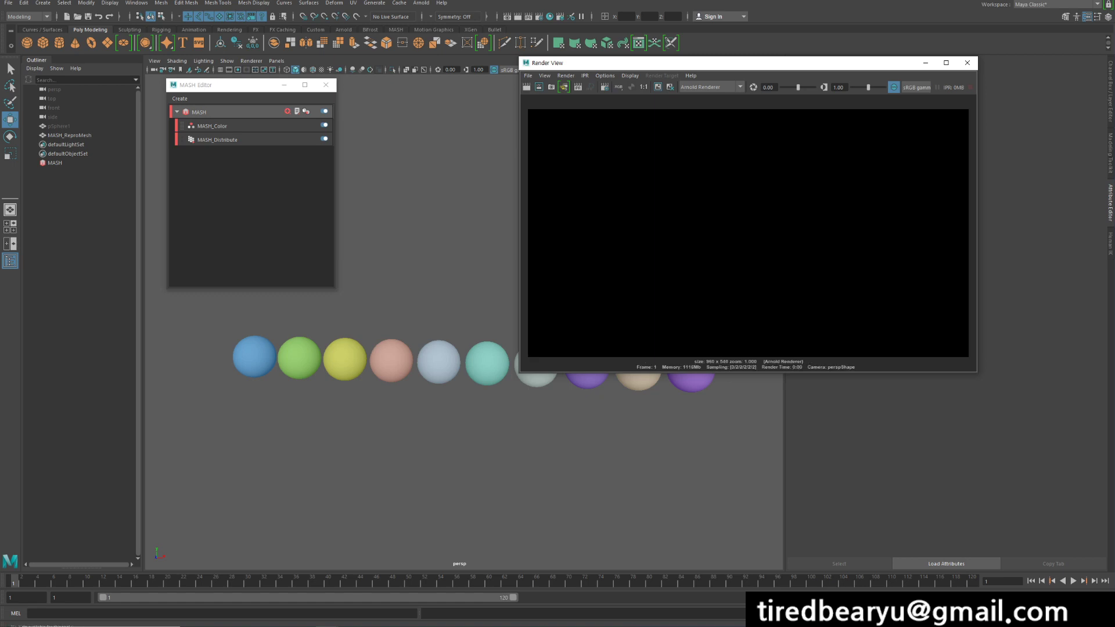
click(967, 63)
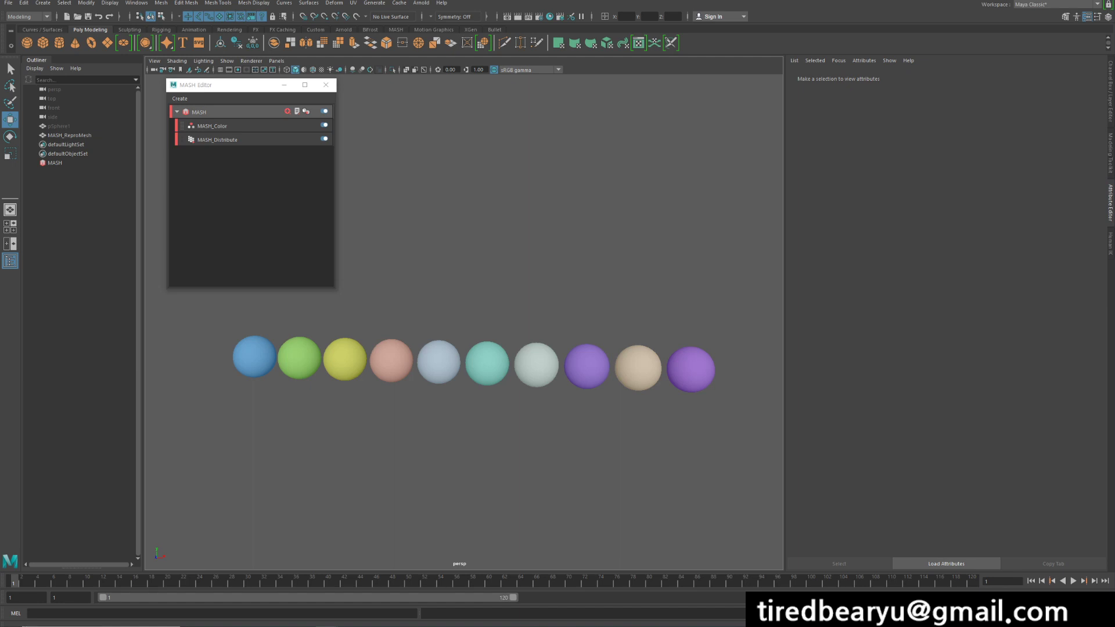
- Add an Arnold Physical Sky to the scene and render the MASH row with it
click(421, 3)
mouse_move(433, 49)
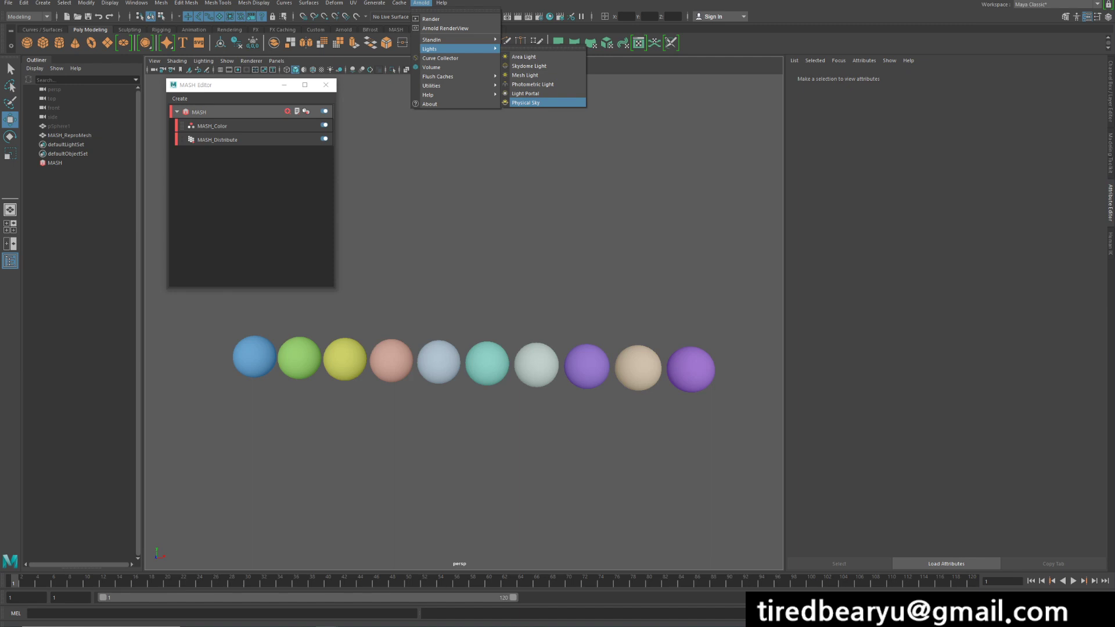
click(526, 102)
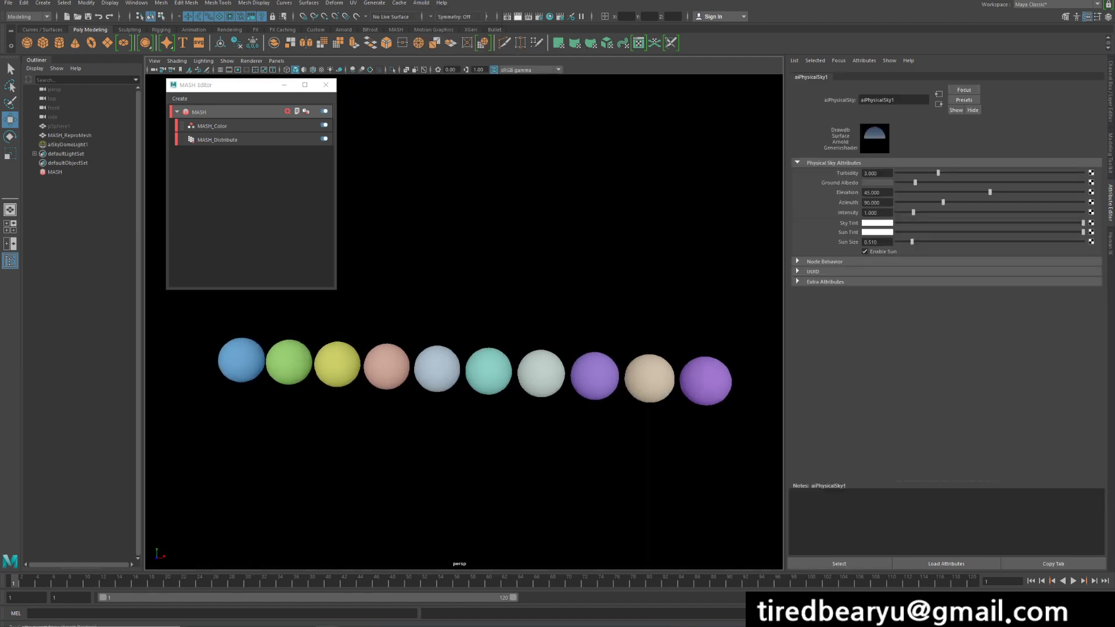
click(517, 16)
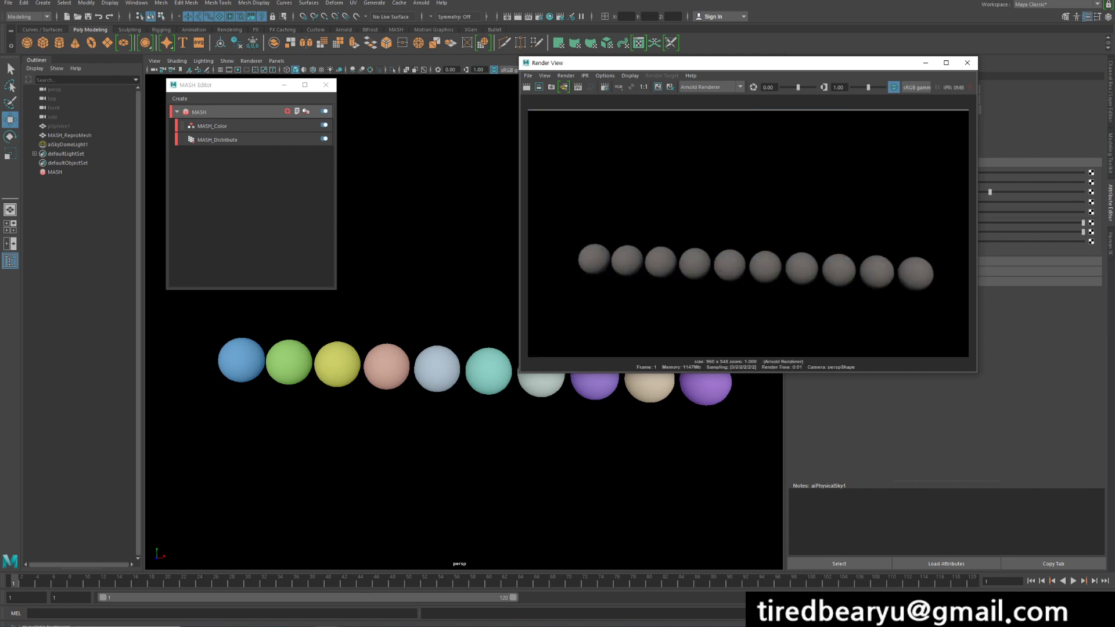
drag(779, 64, 784, 18)
- Assign a new aiStandardSurface material to the MASH_ReproMesh spheres
click(649, 379)
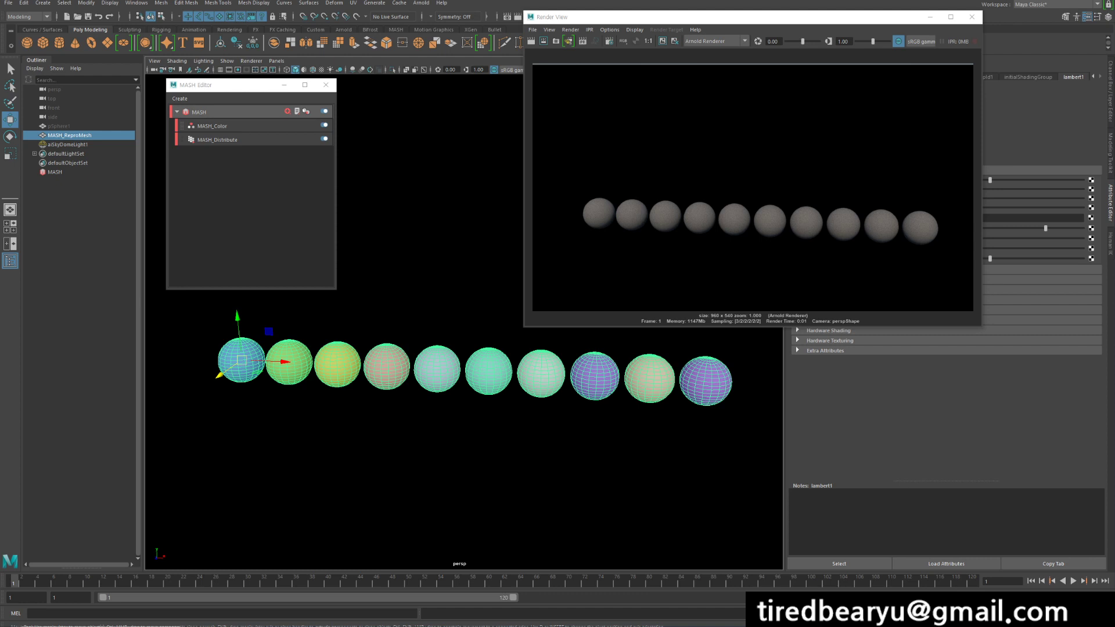
right_click(389, 360)
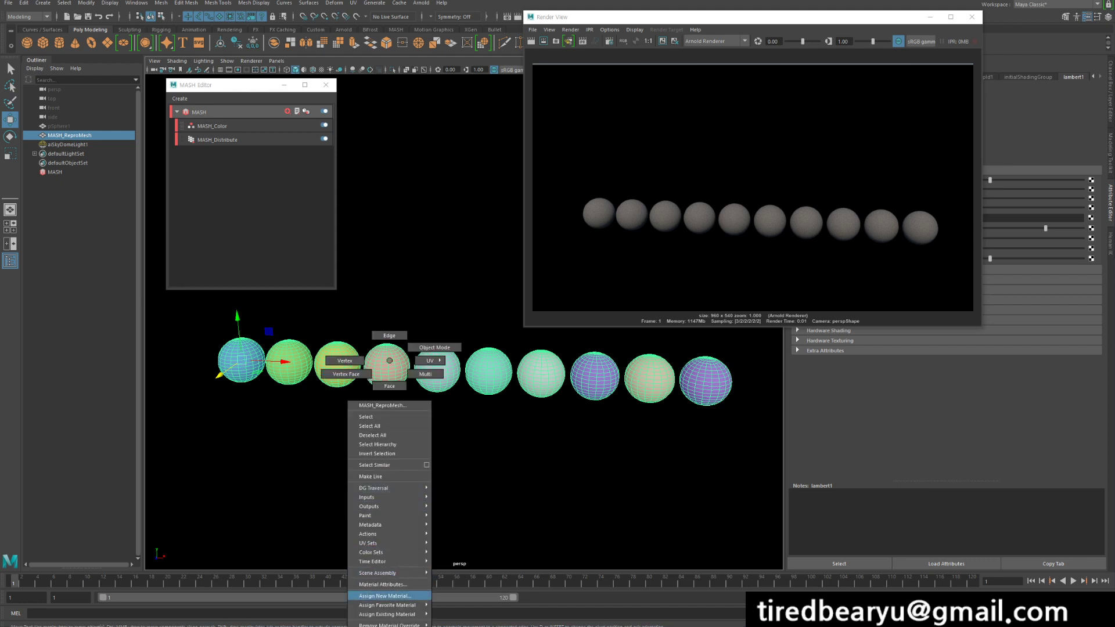
click(385, 596)
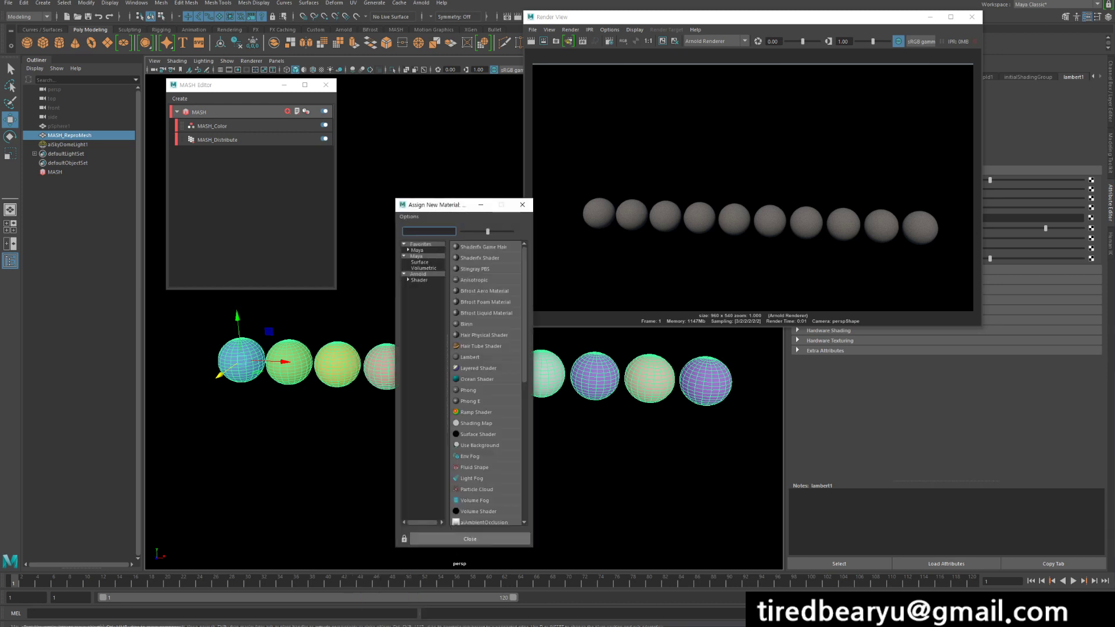
click(419, 280)
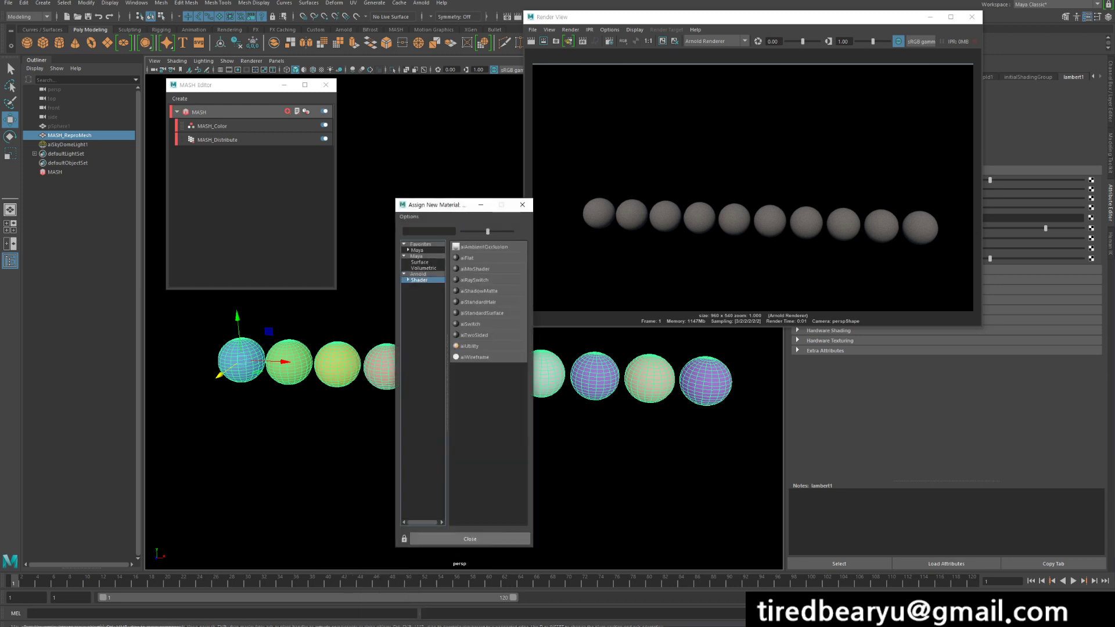
click(482, 313)
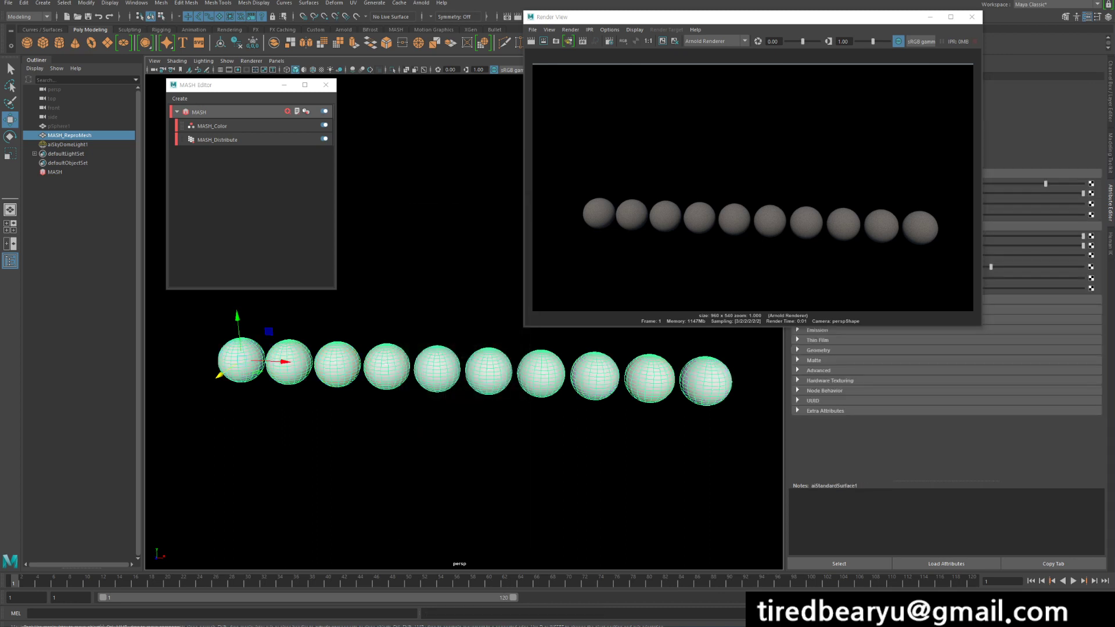
- Render only a region around the first four spheres to check the new material, and close the Render View
drag(559, 152, 716, 260)
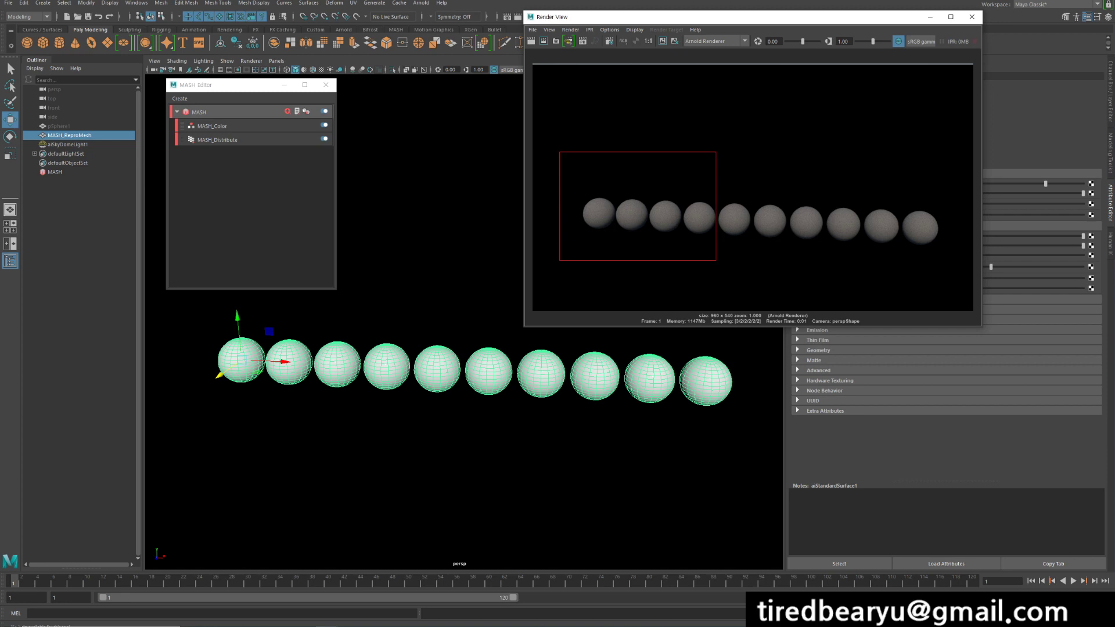
click(544, 41)
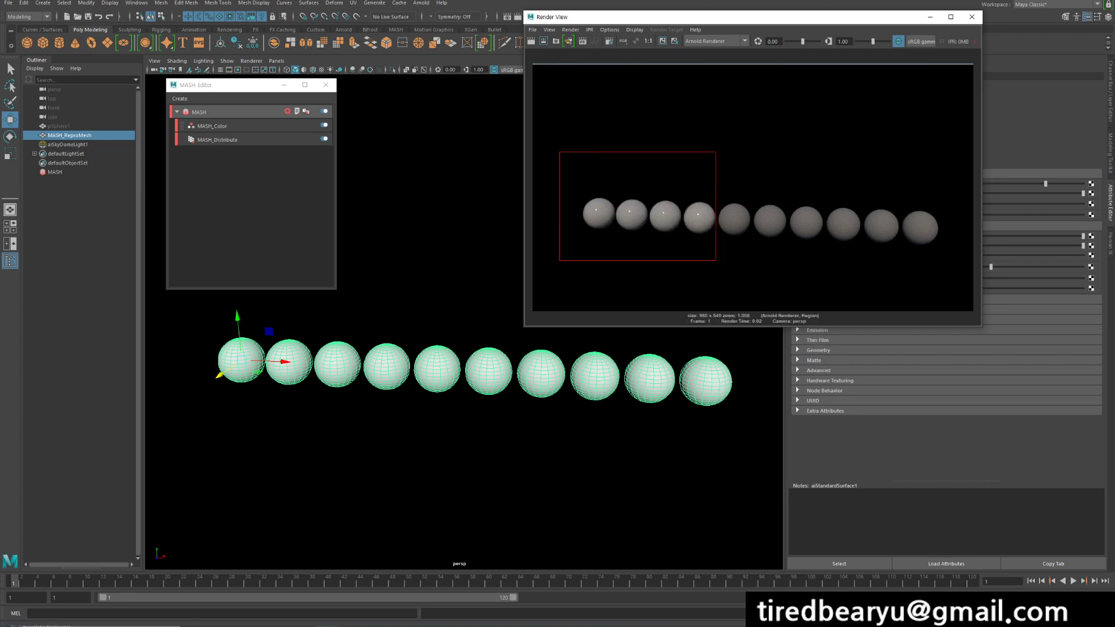
click(753, 180)
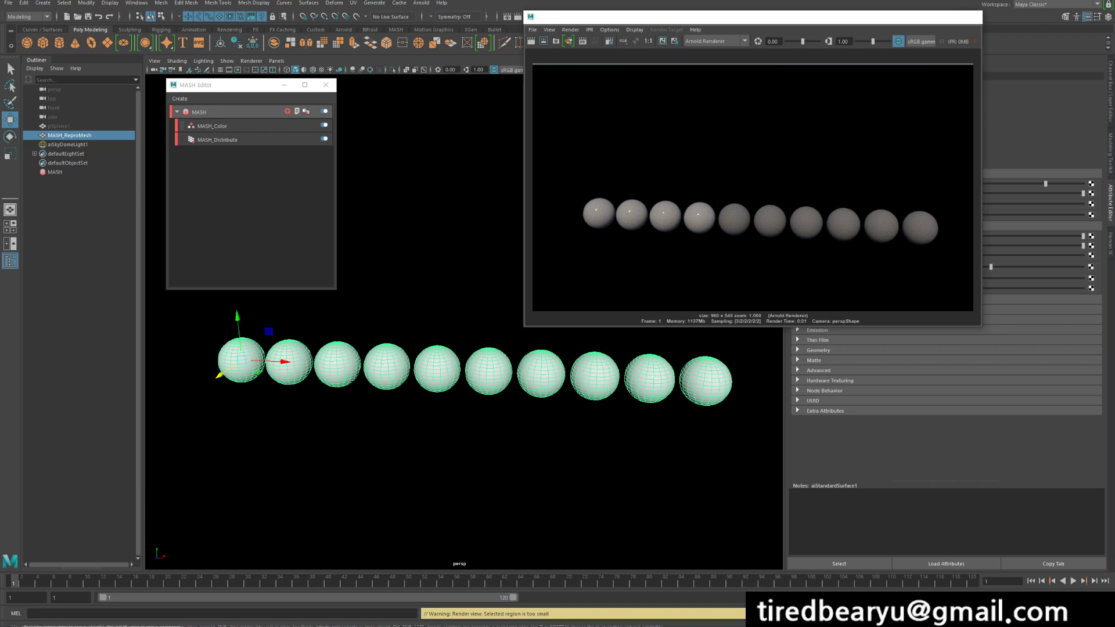
click(972, 17)
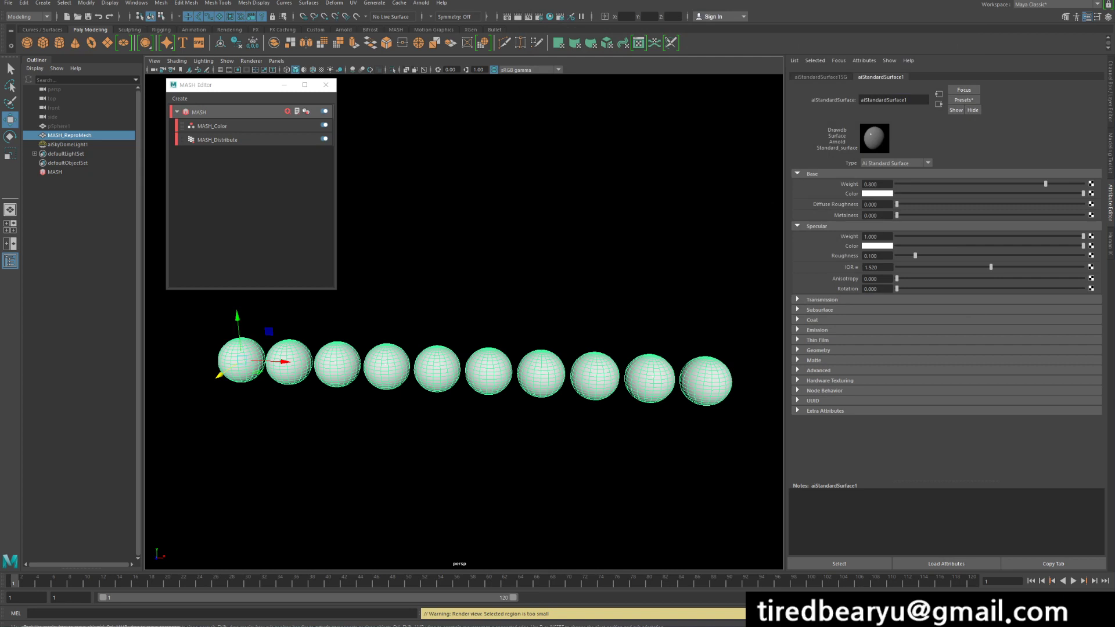
- Connect an aiUserDataColor utility node to the base color of the aiStandardSurface material
mouse_move(1083, 193)
mouse_down()
mouse_move(896, 193)
mouse_move(1083, 193)
mouse_up()
click(1091, 194)
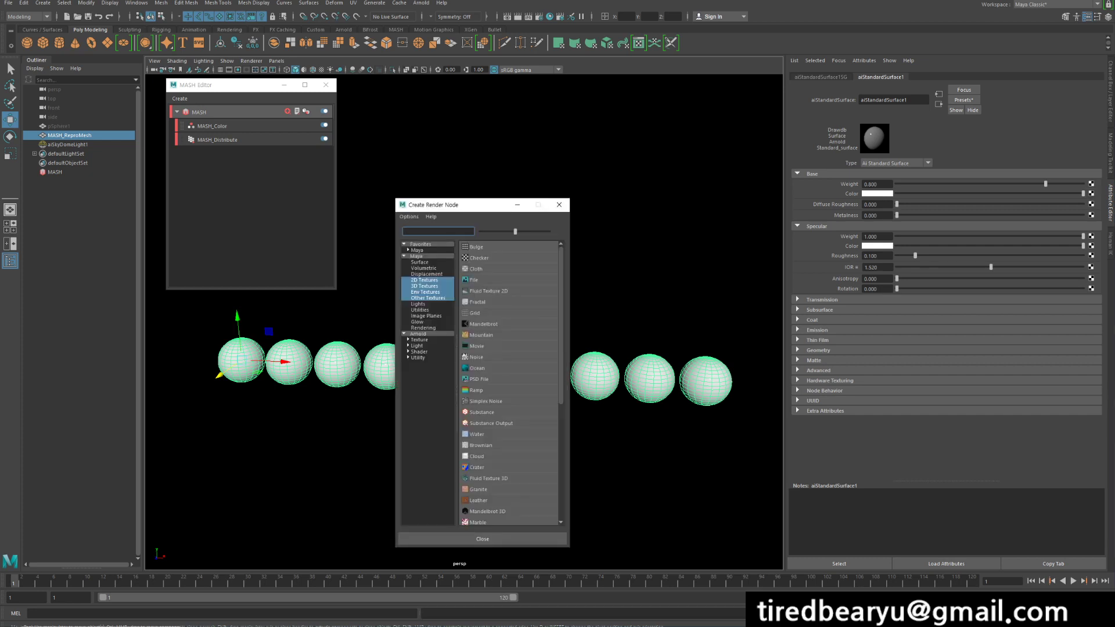
click(418, 358)
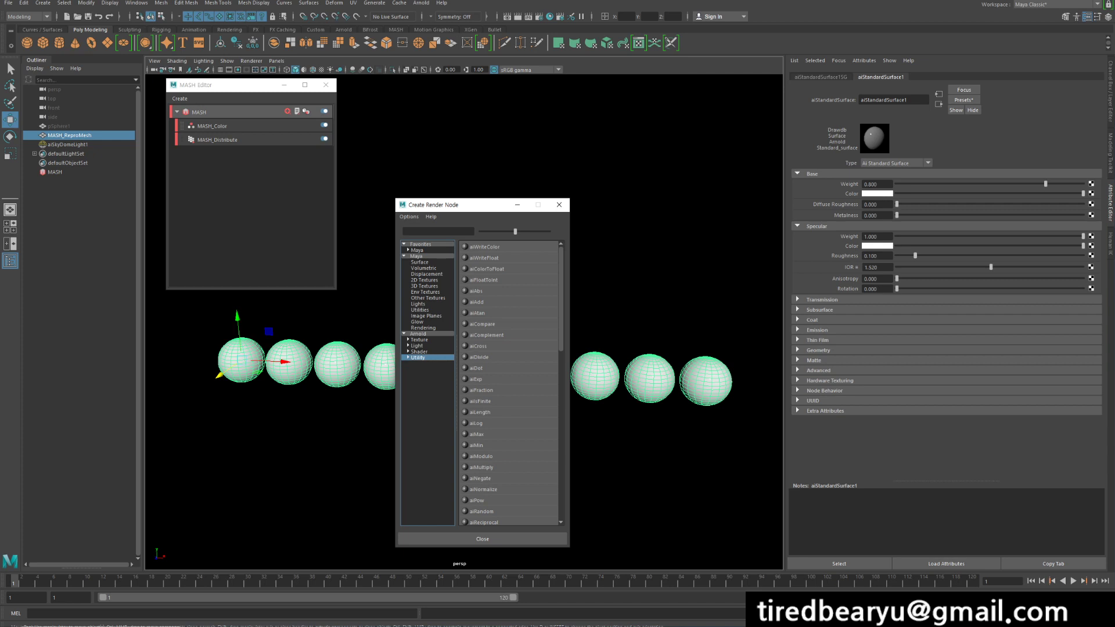
click(439, 231)
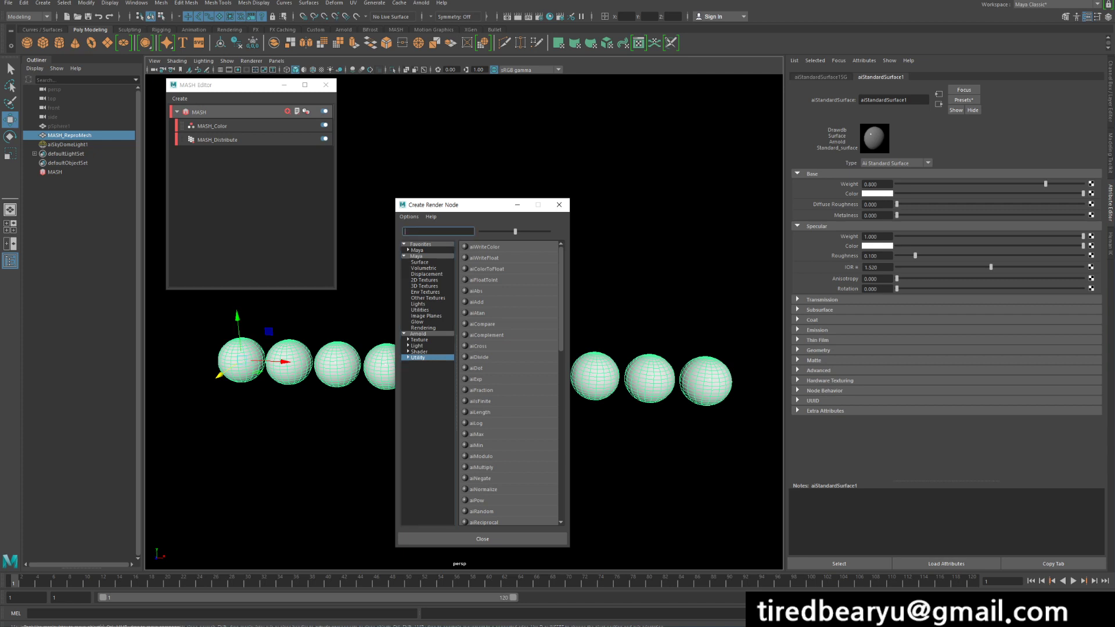
text(data)
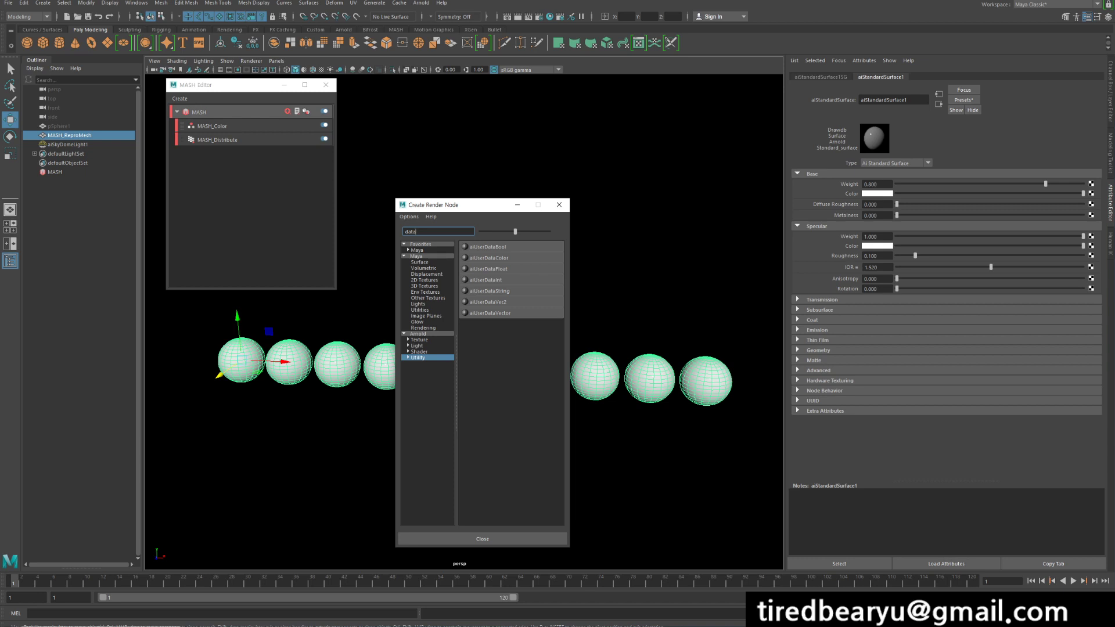
click(489, 258)
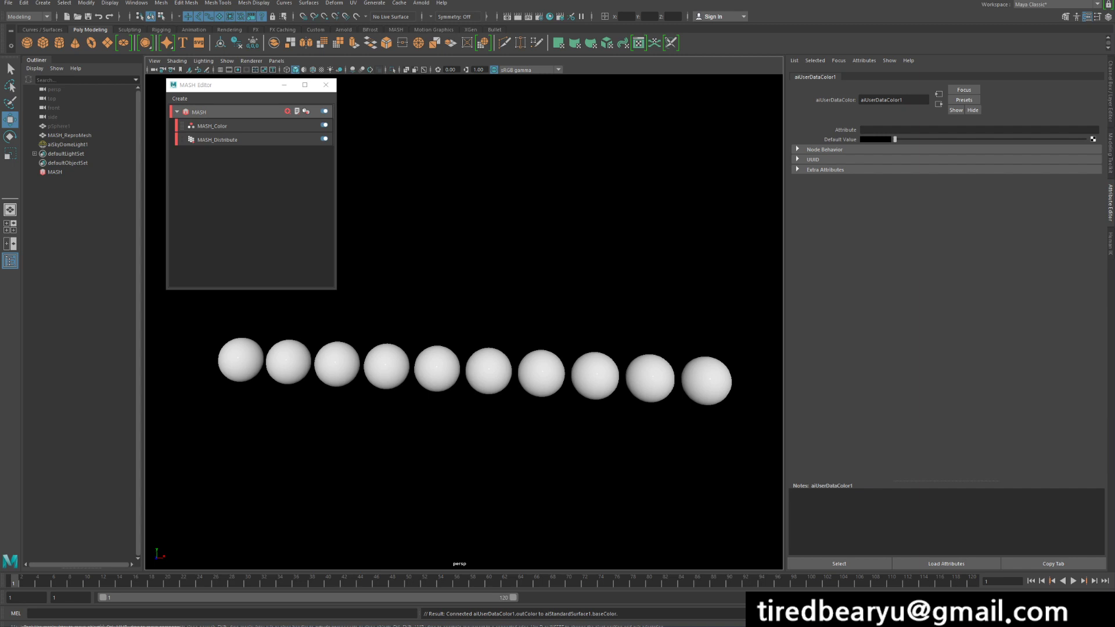
- Set the Attribute name of the aiUserDataColor node to colorSet
click(906, 130)
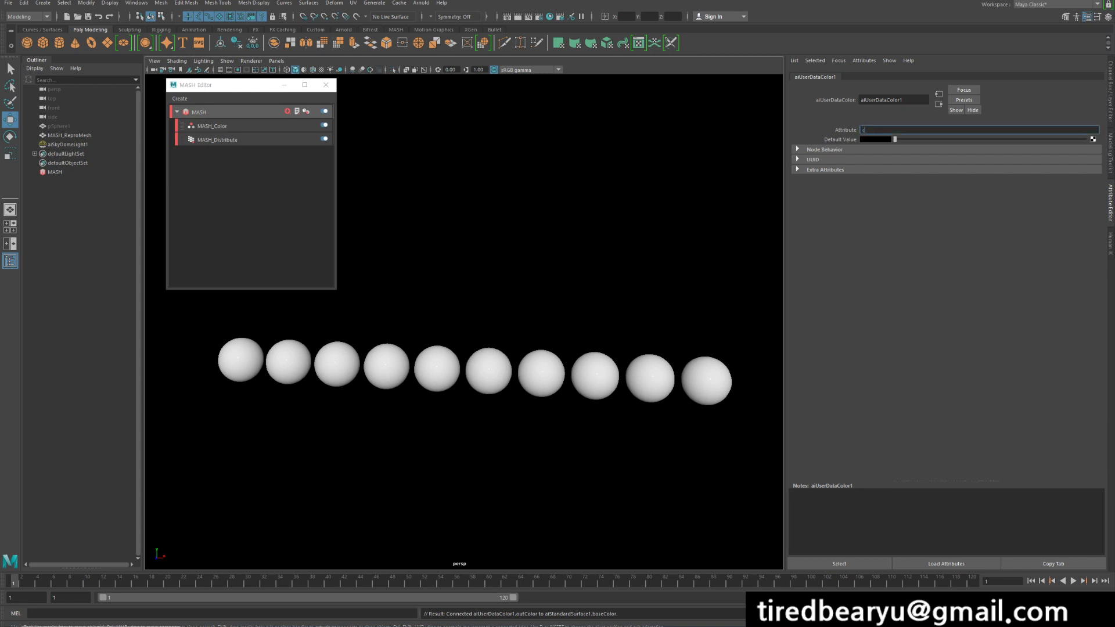
text(colorSet)
key(Return)
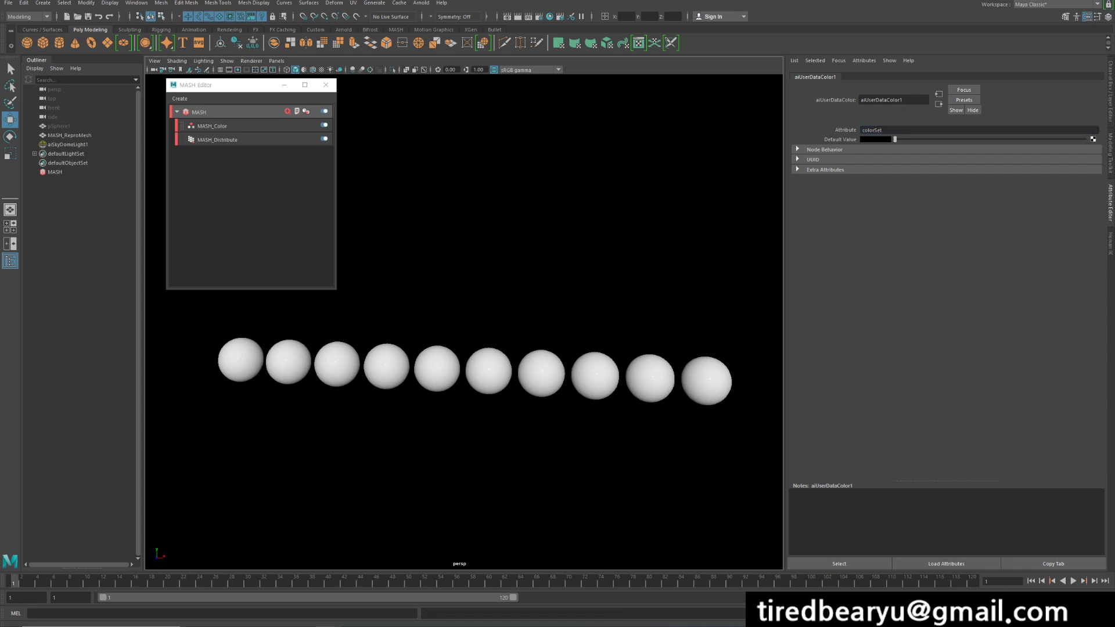
- Render the current frame to check the spheres' color, and close the Render View
click(518, 17)
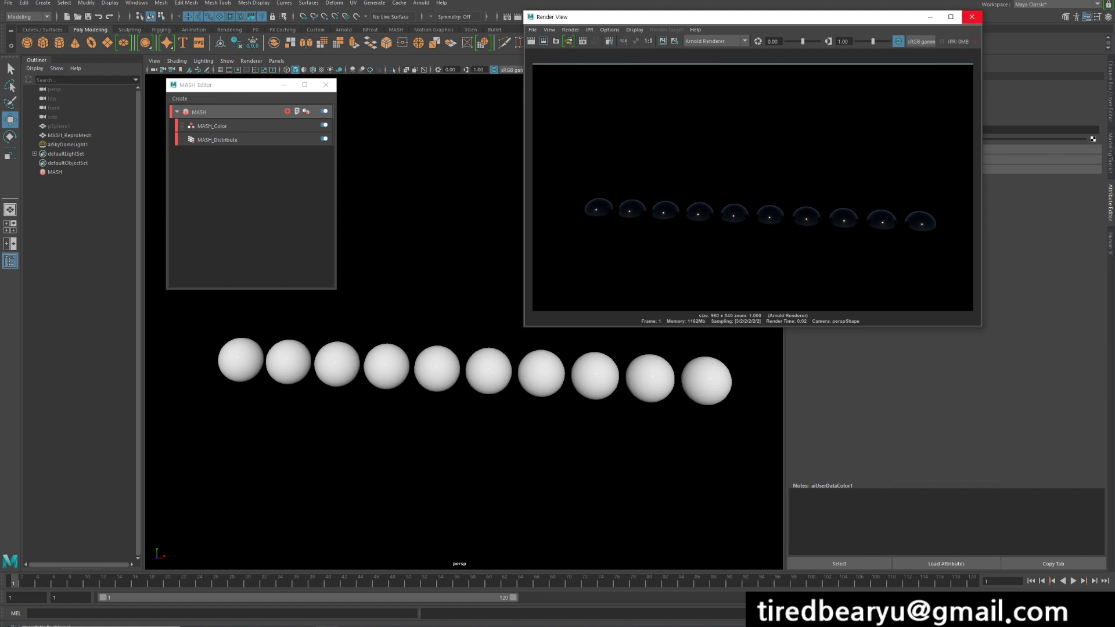
click(971, 17)
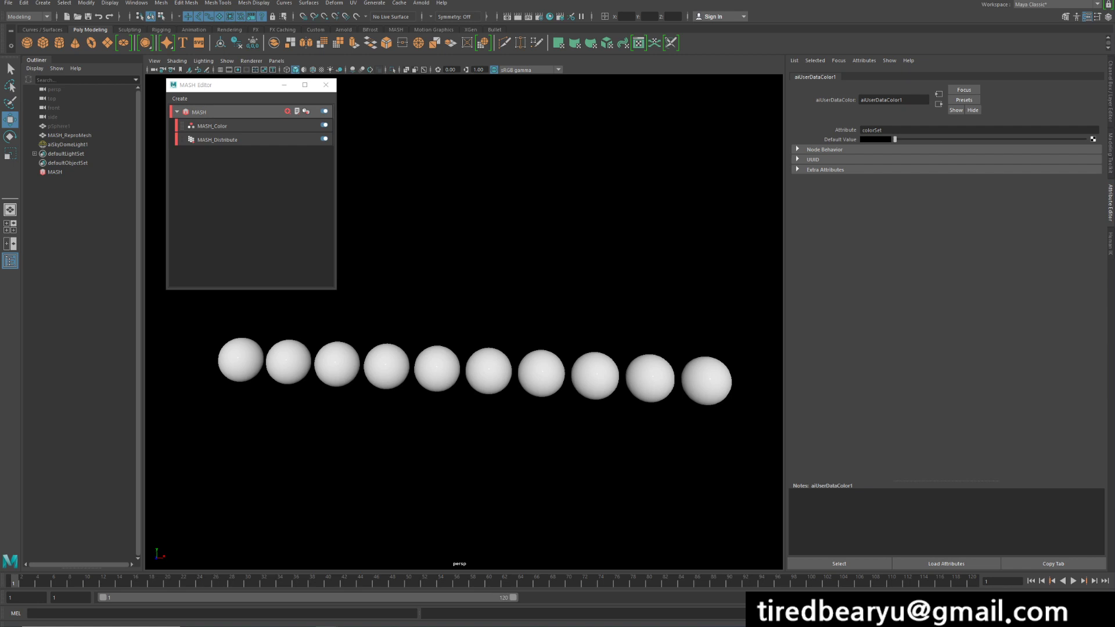
- Enable Export Vertex Colors in the Arnold export settings of the MASH_ReproMesh shape
click(70, 136)
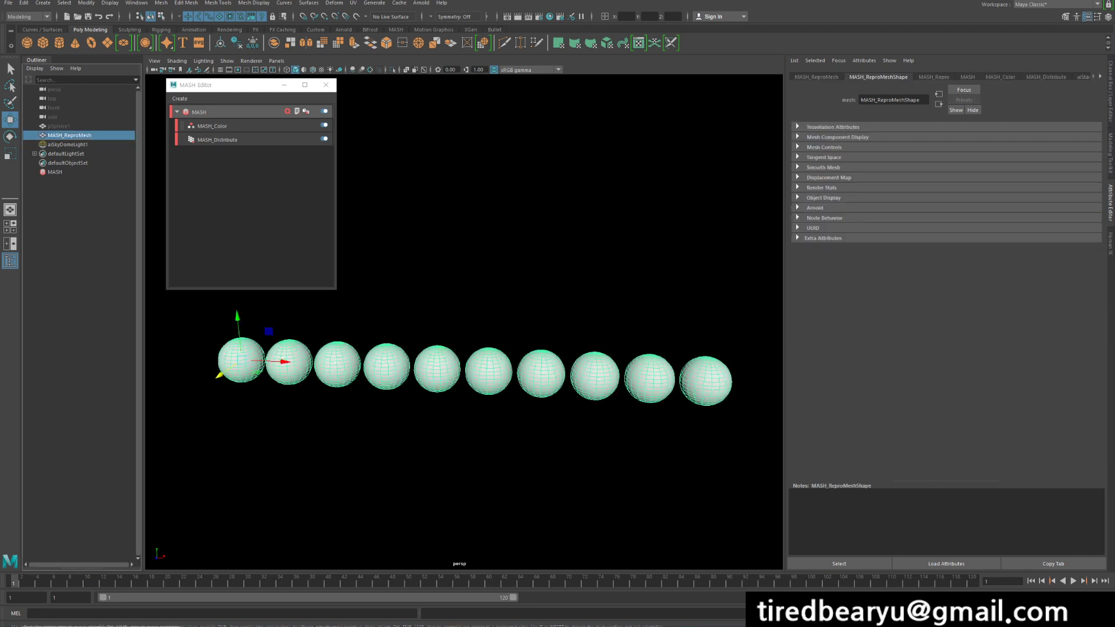
click(465, 279)
key(ctrl+z)
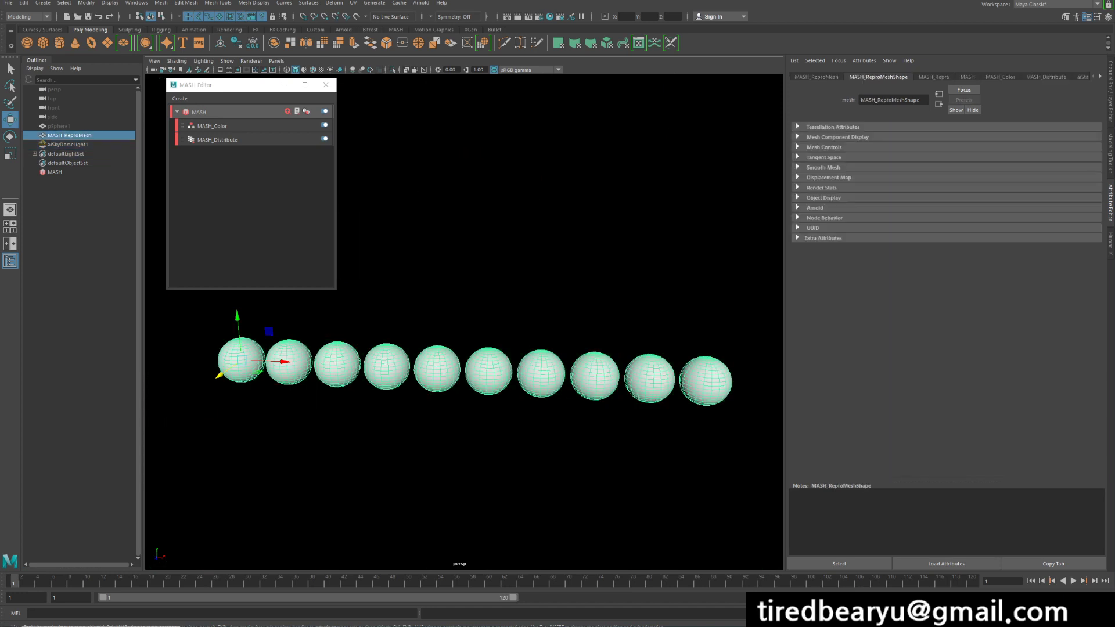
click(817, 78)
click(878, 77)
click(815, 208)
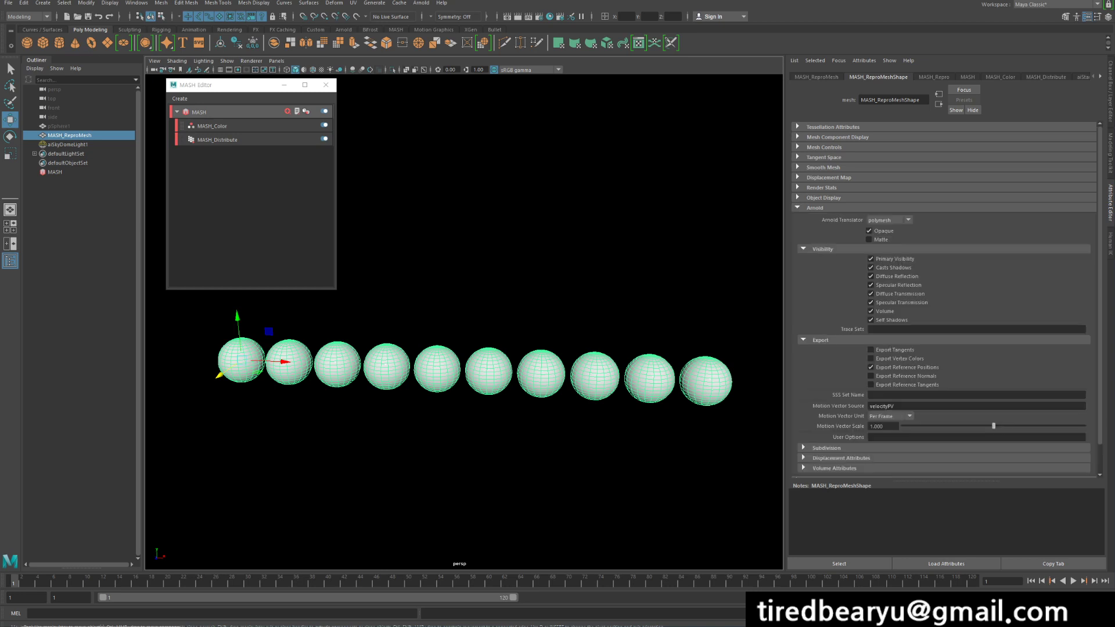
scroll(796, 142, down, 2)
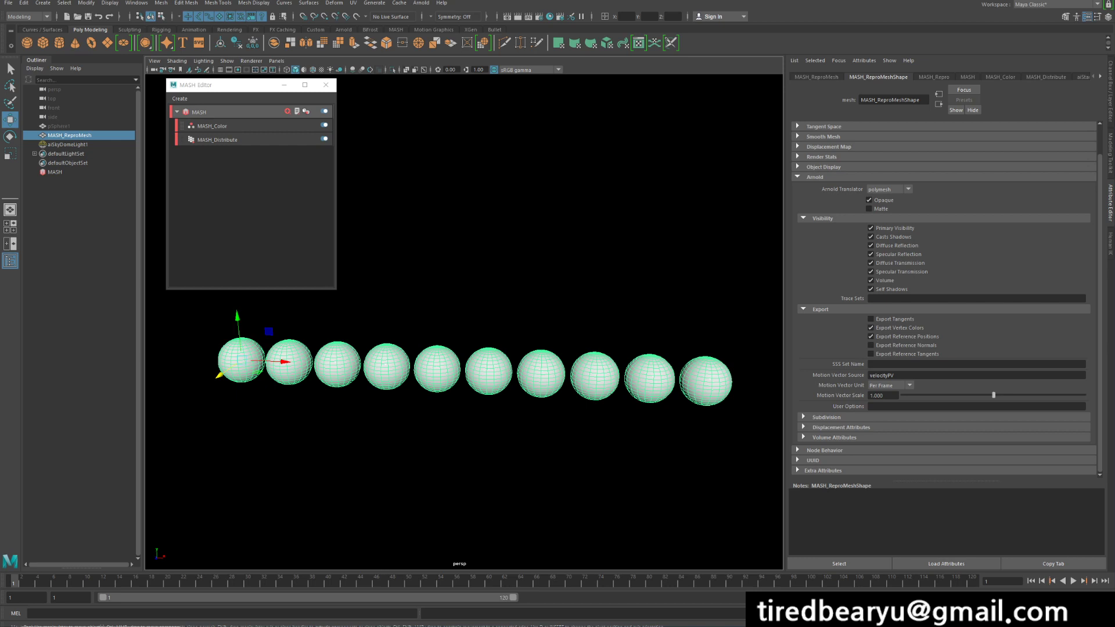
- Check the Color Per Vertex output option on the MASH_Repro node, and render the spheres again
click(200, 112)
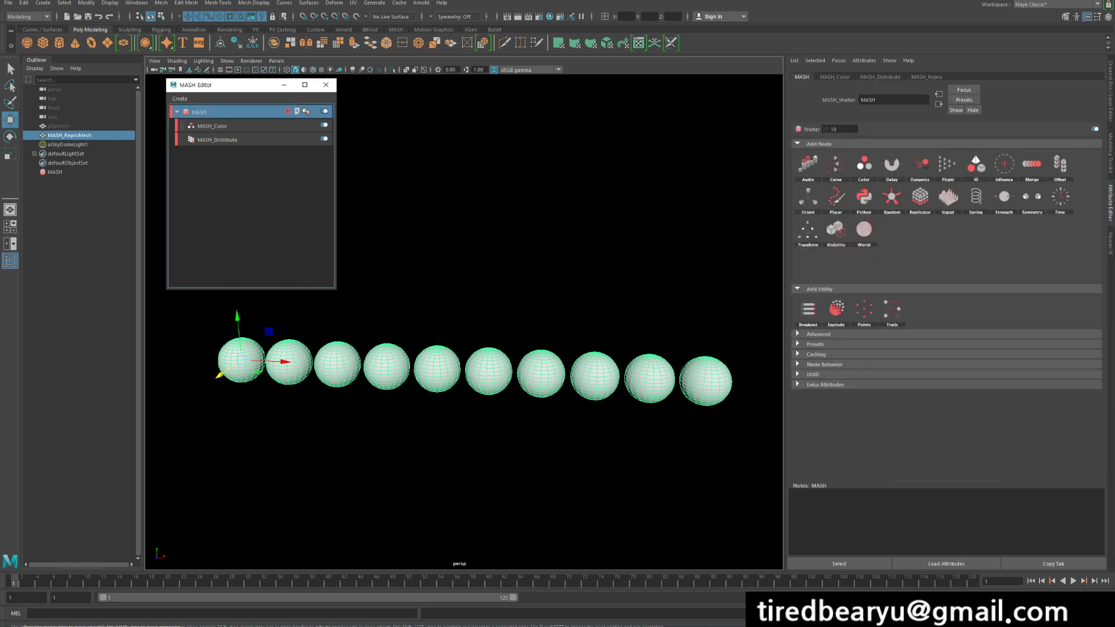
click(926, 77)
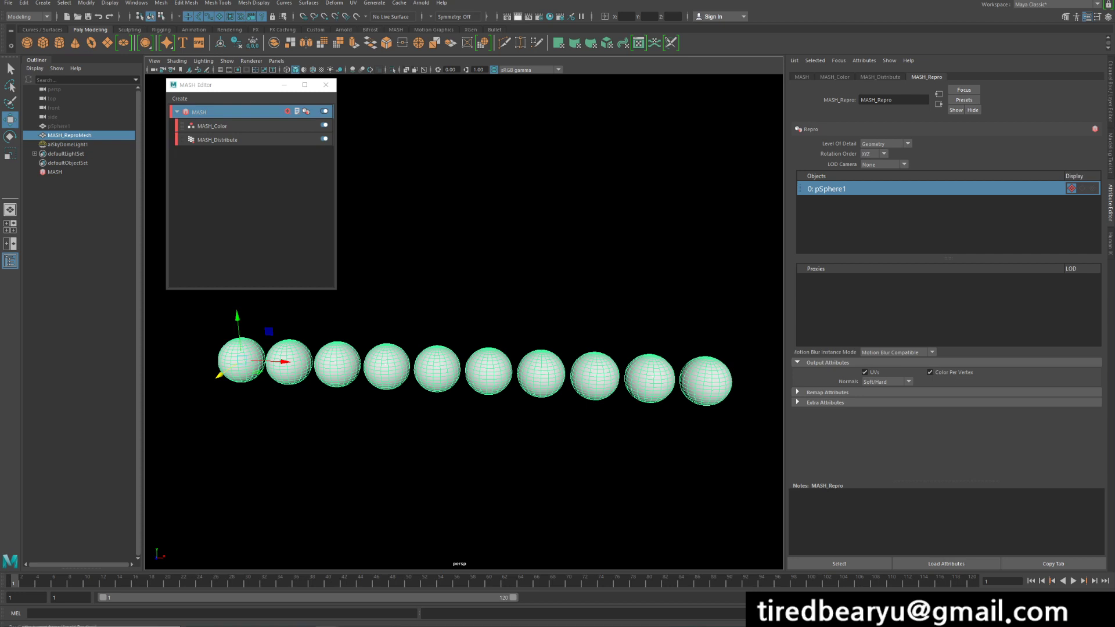
click(517, 16)
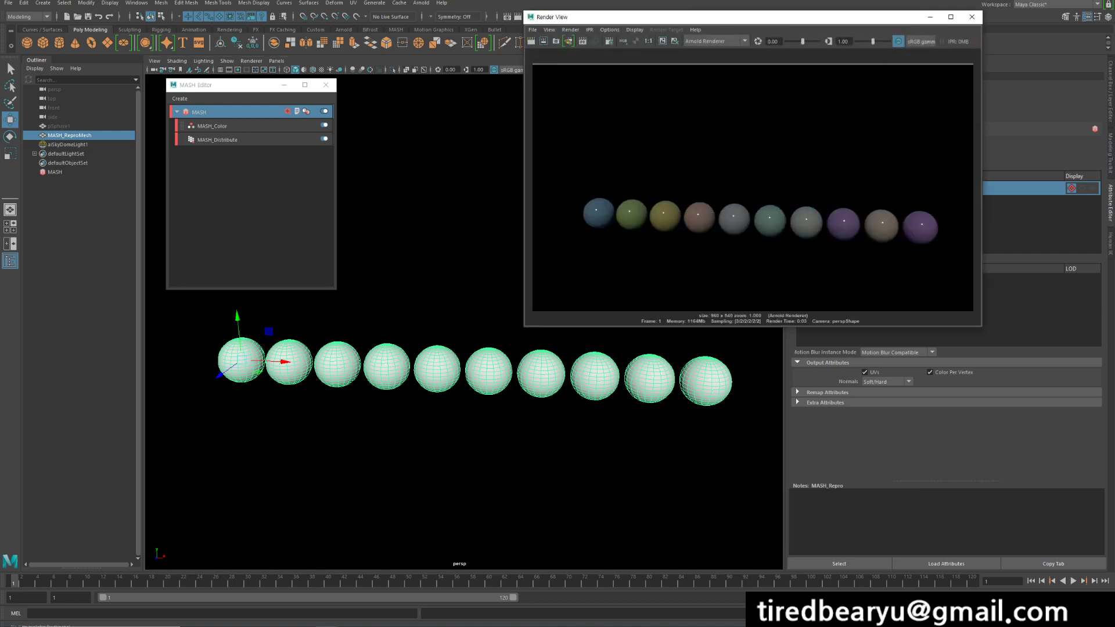
drag(790, 18, 565, 129)
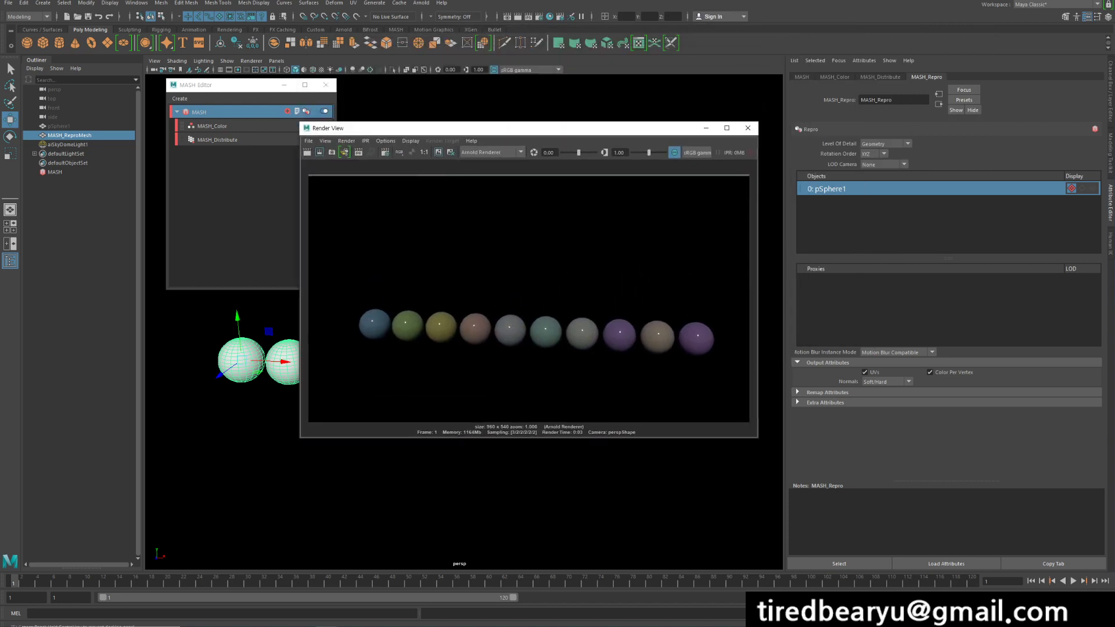
- Set the MASH_Color Random Hue to 0.870 and re-render a region around the second to fifth spheres
click(213, 126)
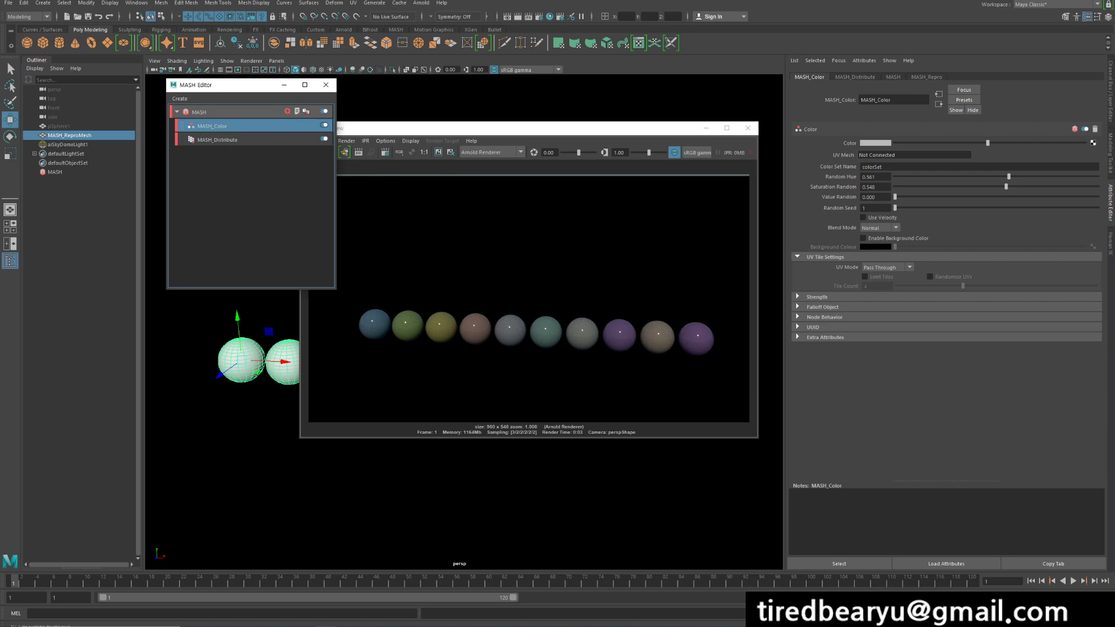
drag(1009, 176, 1069, 177)
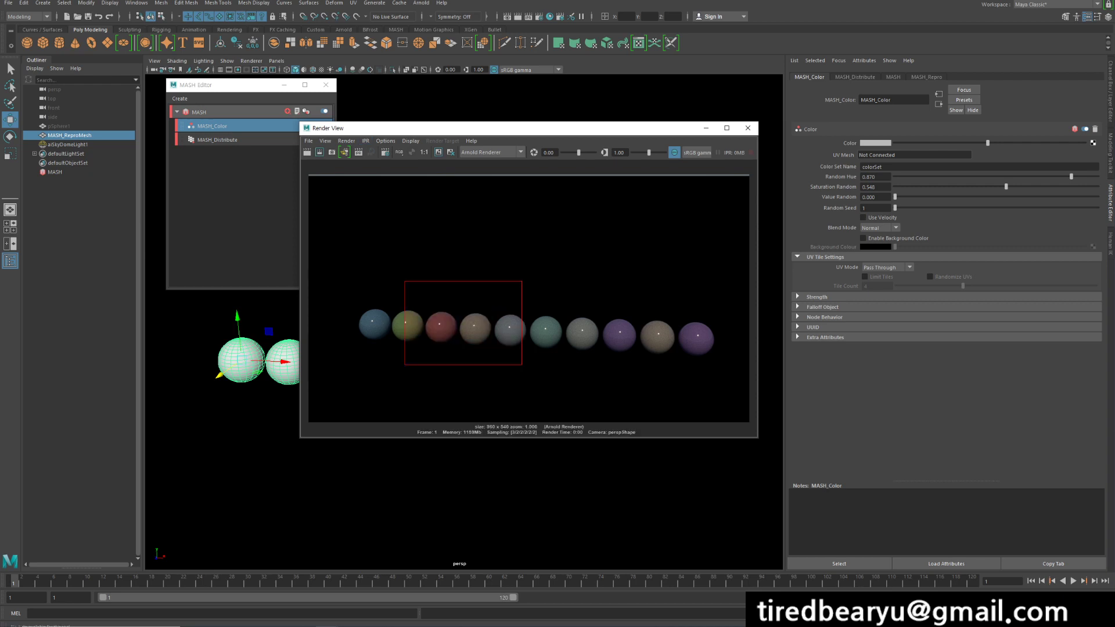
click(482, 250)
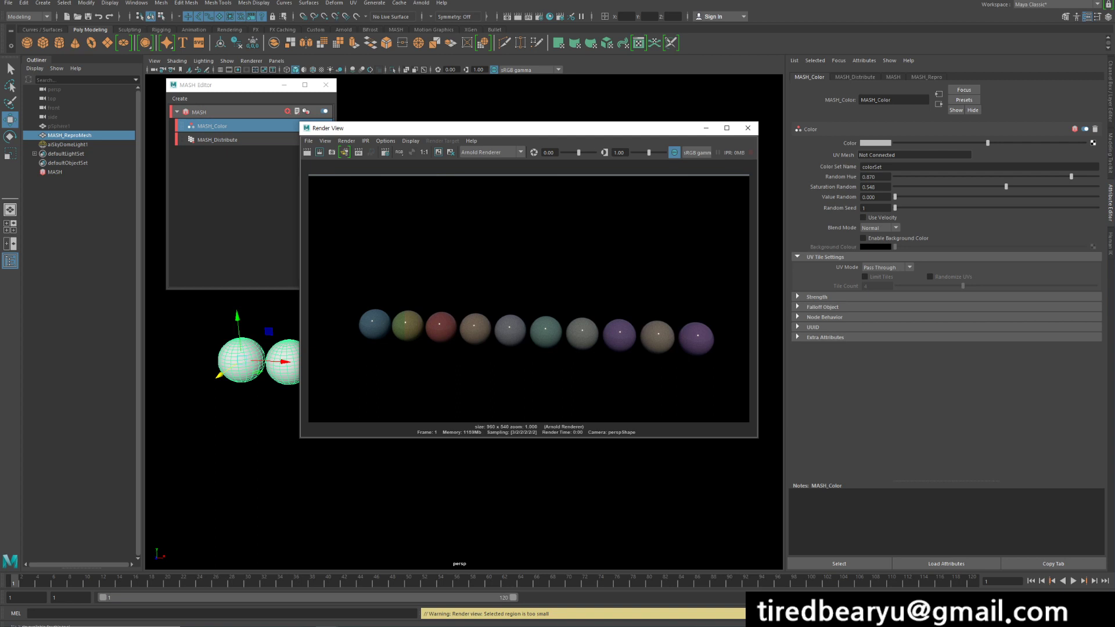
- Set Random Hue to 0.427 and re-render a wide region spanning the upper part of all ten spheres
mouse_move(723, 340)
mouse_down()
mouse_move(341, 204)
mouse_move(647, 316)
mouse_move(737, 334)
mouse_up()
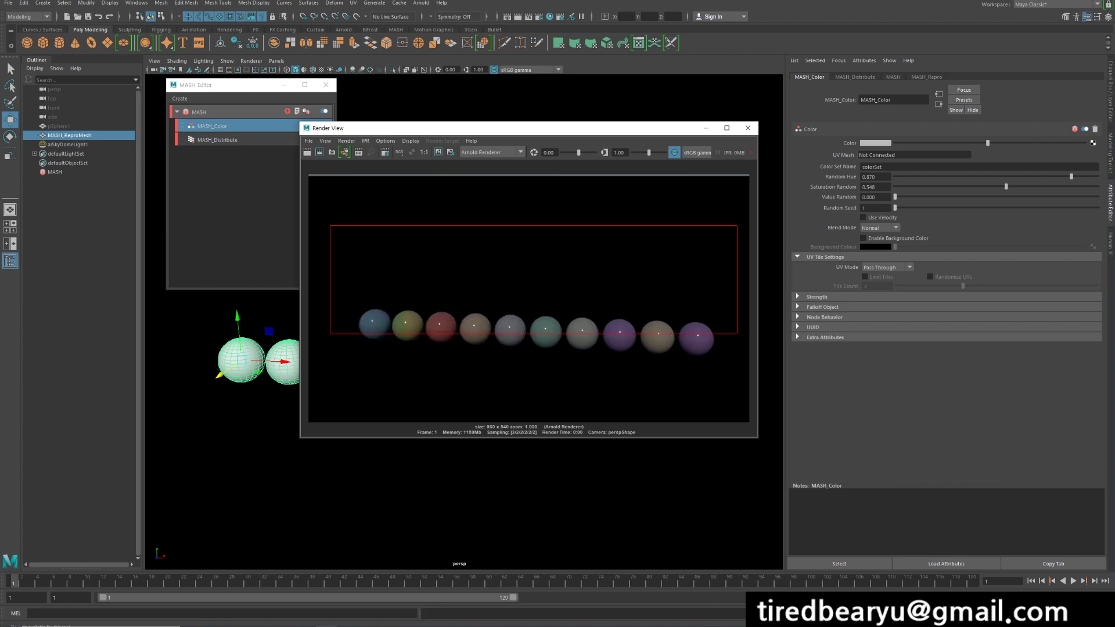
drag(913, 176, 981, 176)
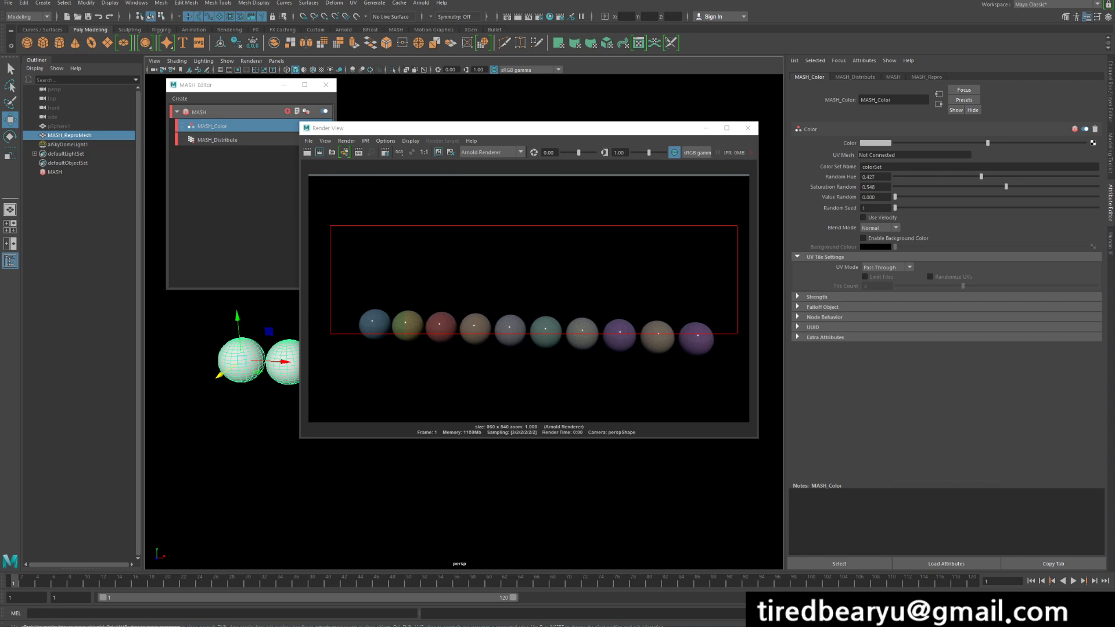
click(320, 152)
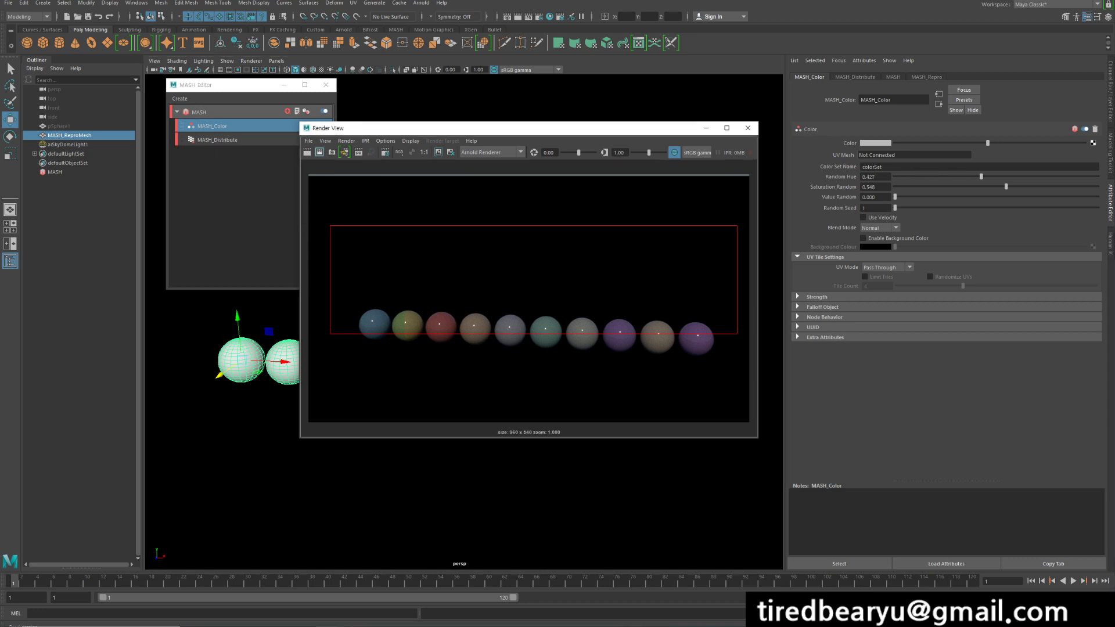